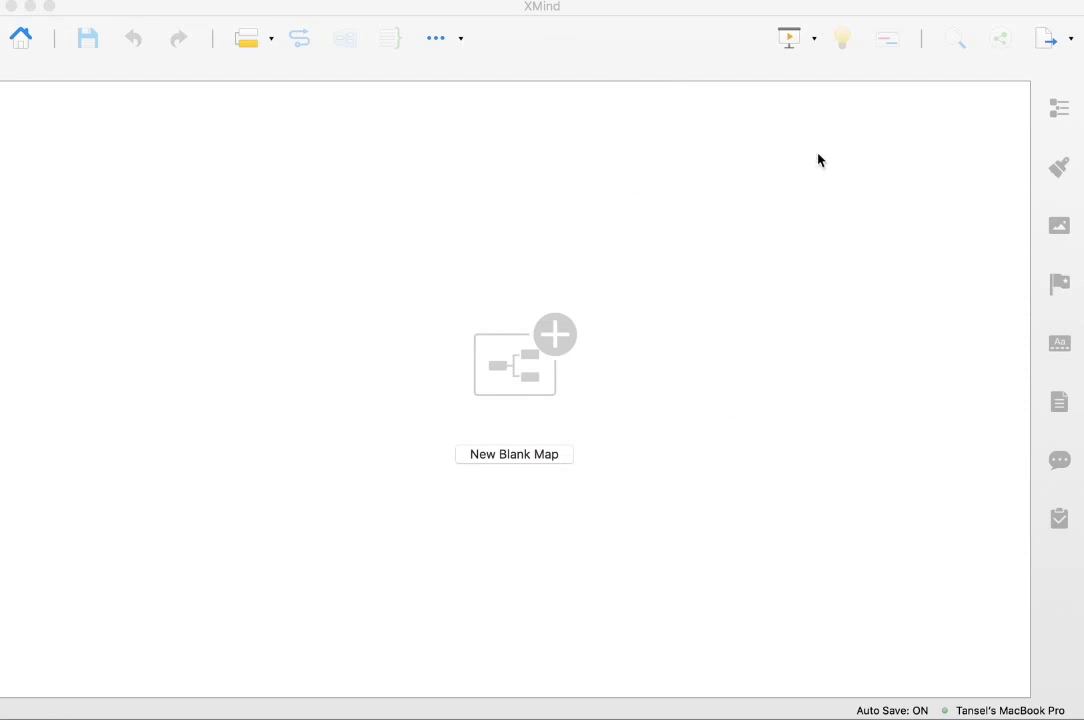
# Create a new blank mind map and rename its central topic as "Memory"
pyautogui.click(539, 456)
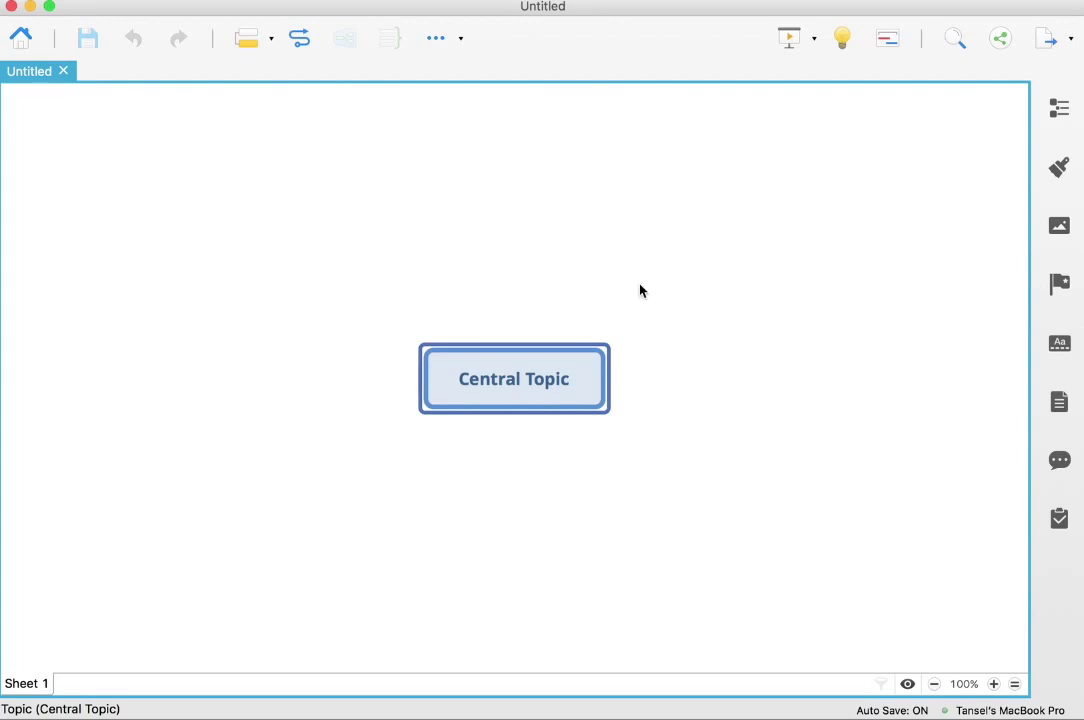
pyautogui.doubleClick(514, 392)
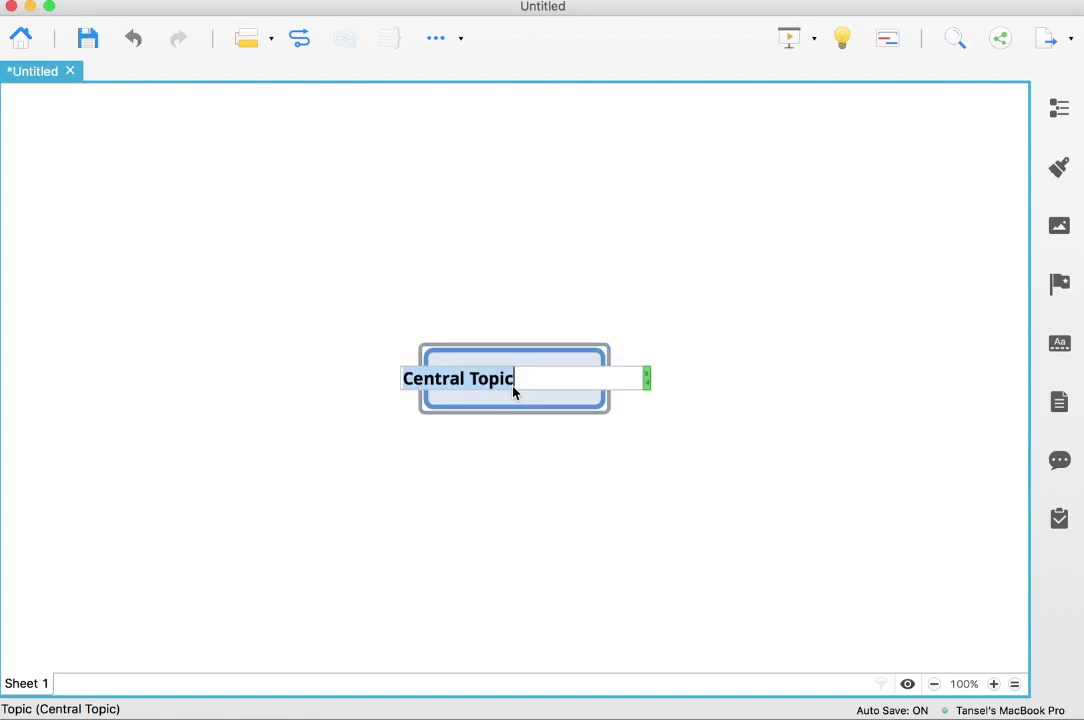
pyautogui.write('Memory')
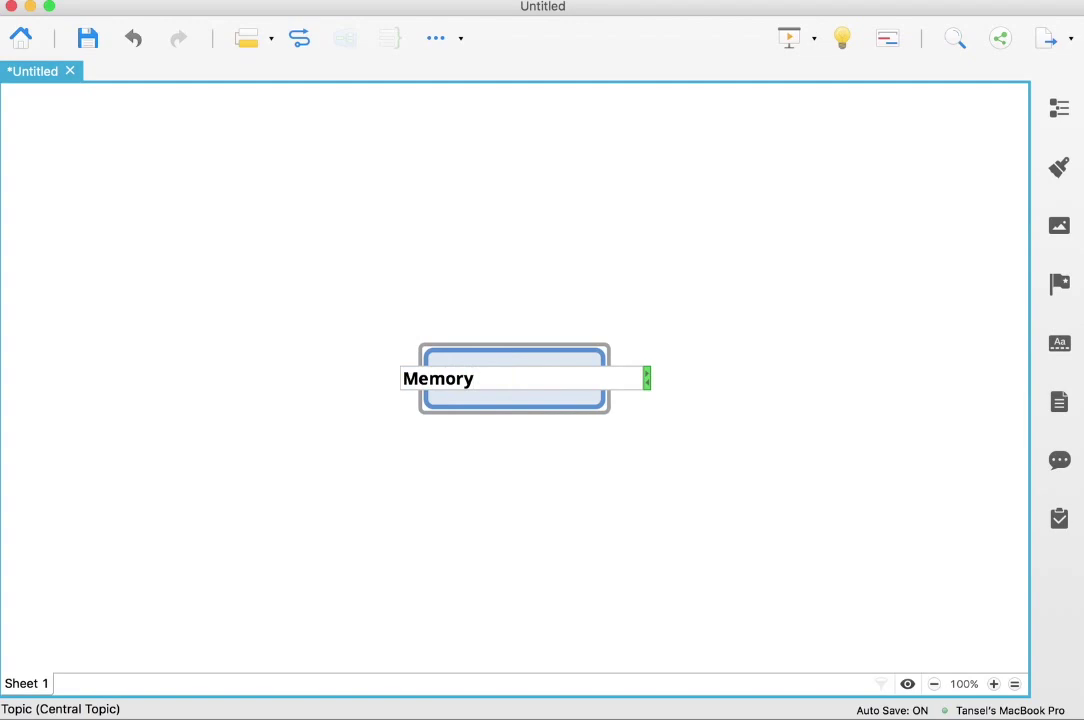
pyautogui.press('Return')
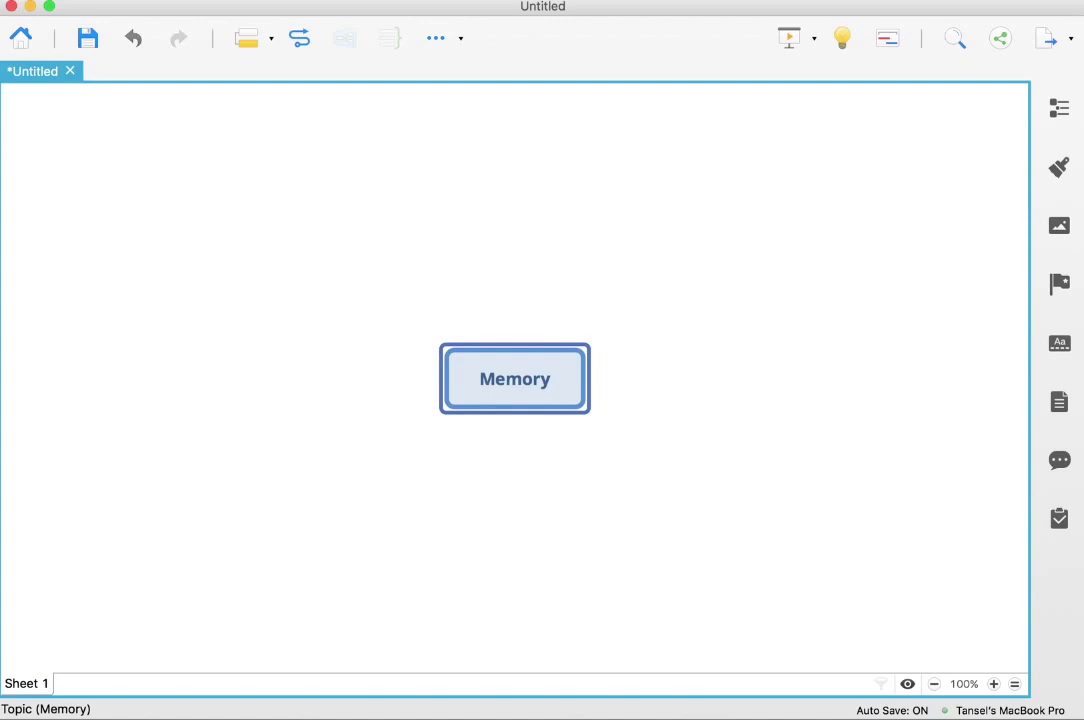
# Add five main topics branching from the central Memory topic
pyautogui.press('Tab')
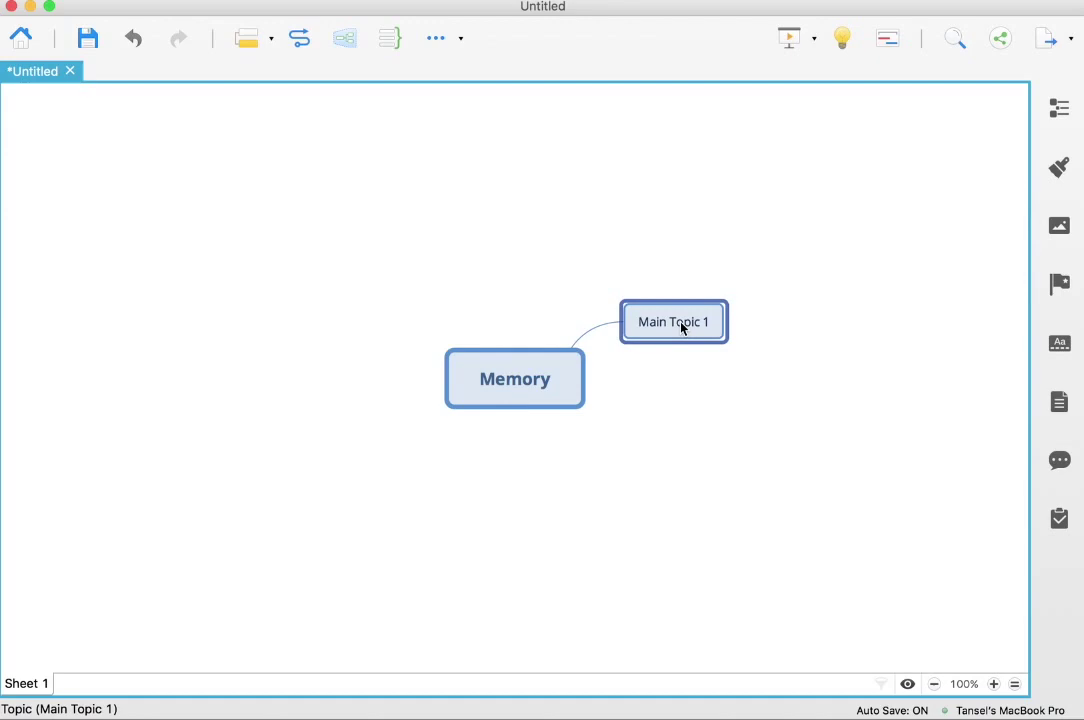
pyautogui.click(509, 382)
pyautogui.press('Tab')
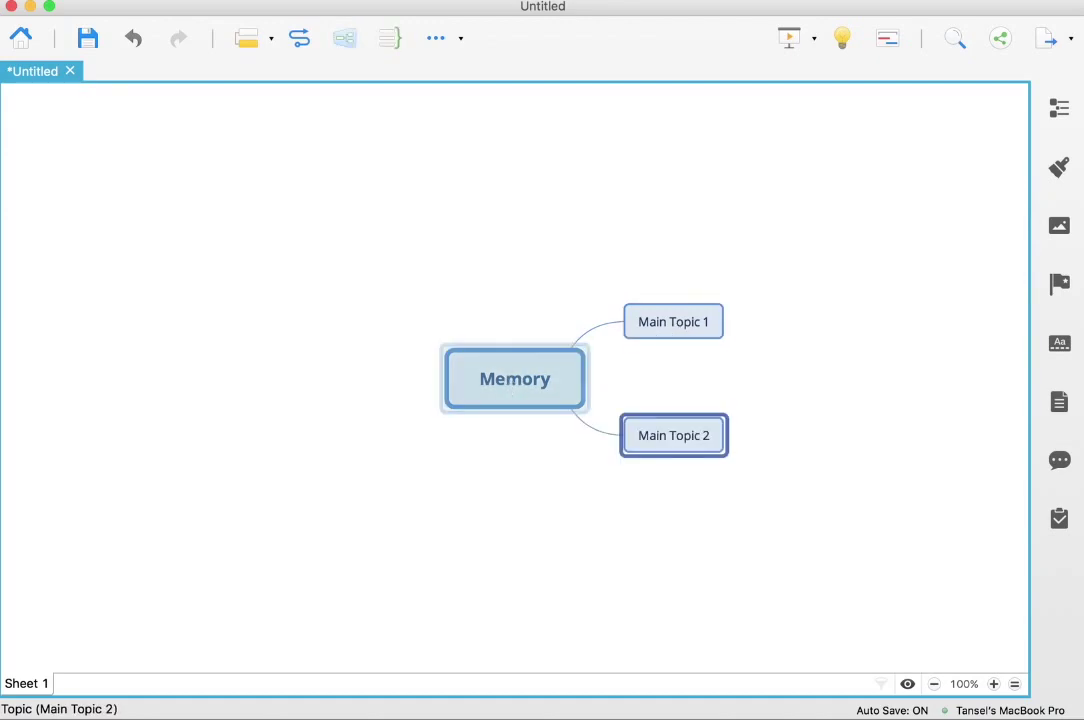
pyautogui.press('Return')
pyautogui.press('Return')
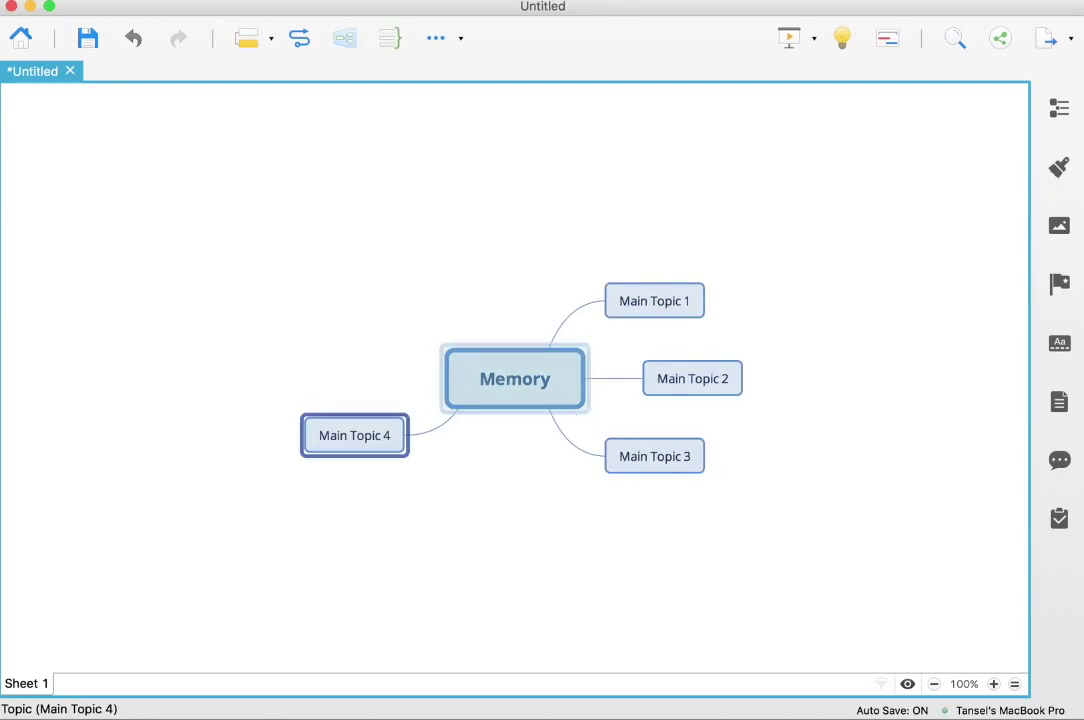
pyautogui.press('Return')
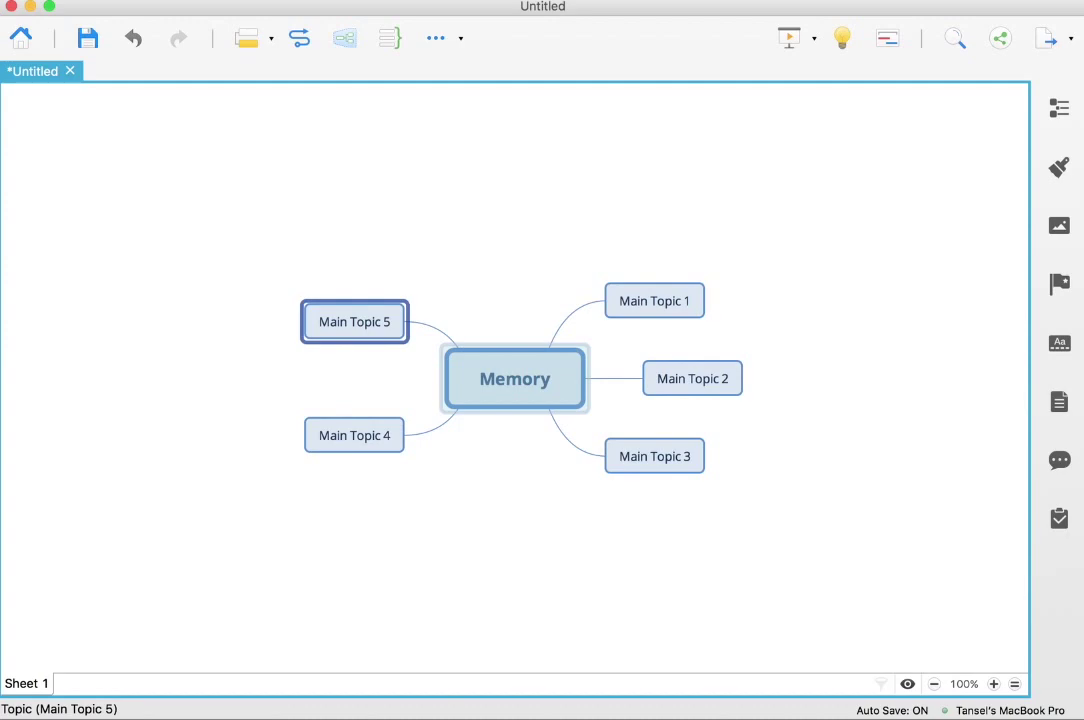
pyautogui.click(547, 230)
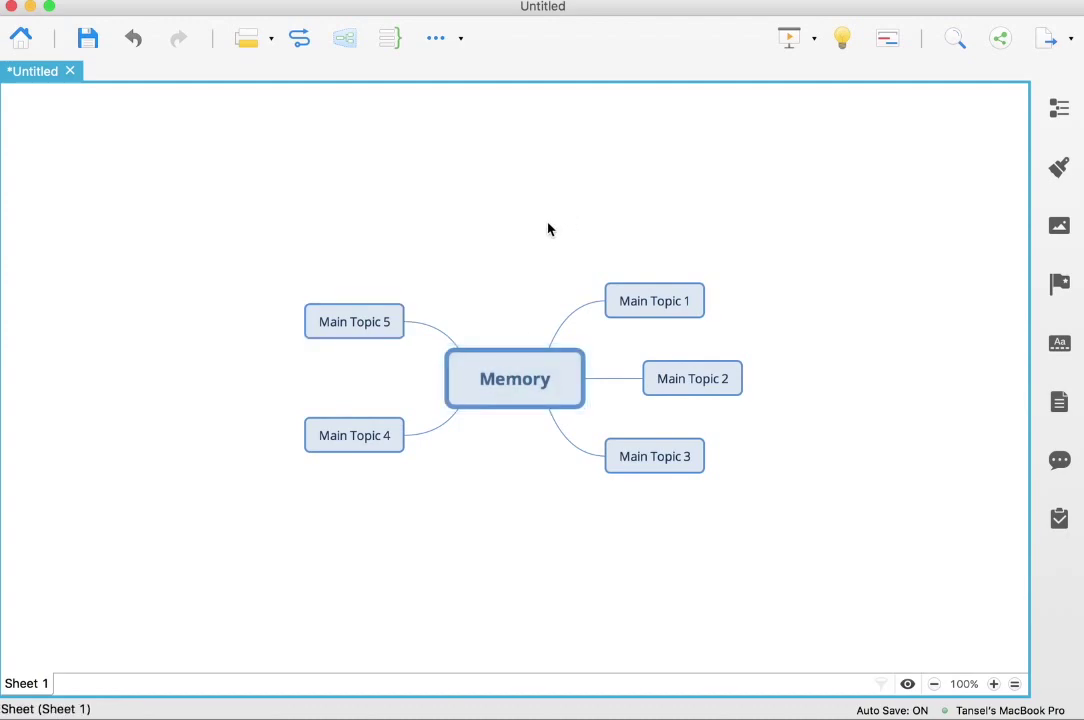
# Add two successive levels of single subtopics under Main Topic 3, ending in a third level with four sibling subtopics
pyautogui.click(664, 305)
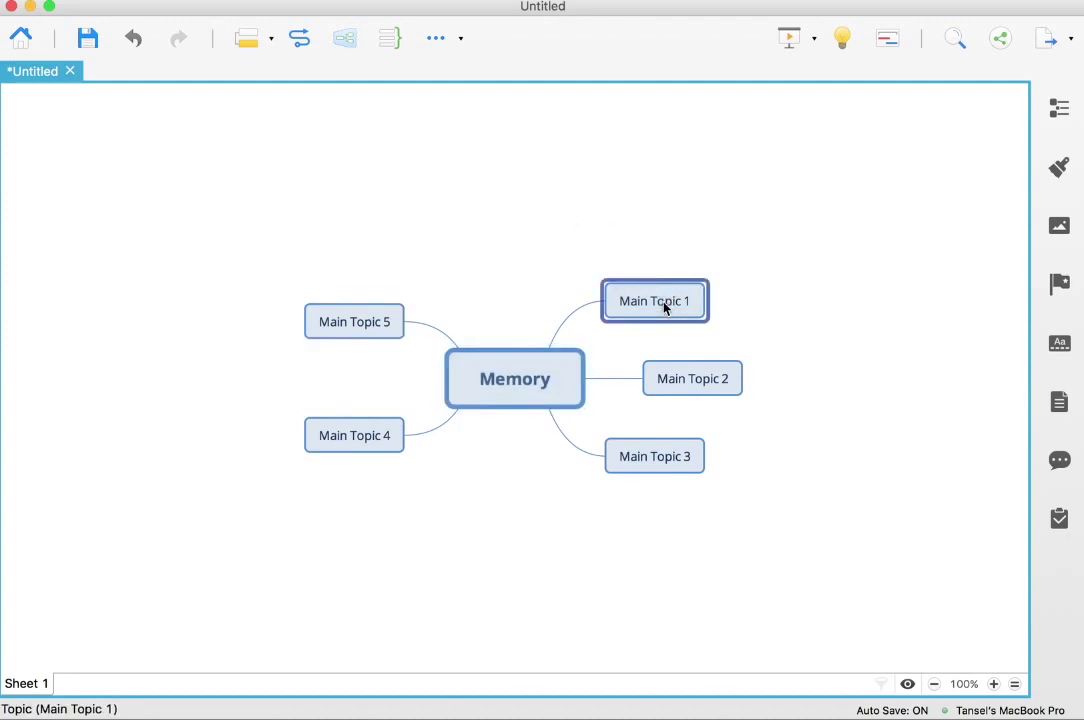
pyautogui.click(702, 380)
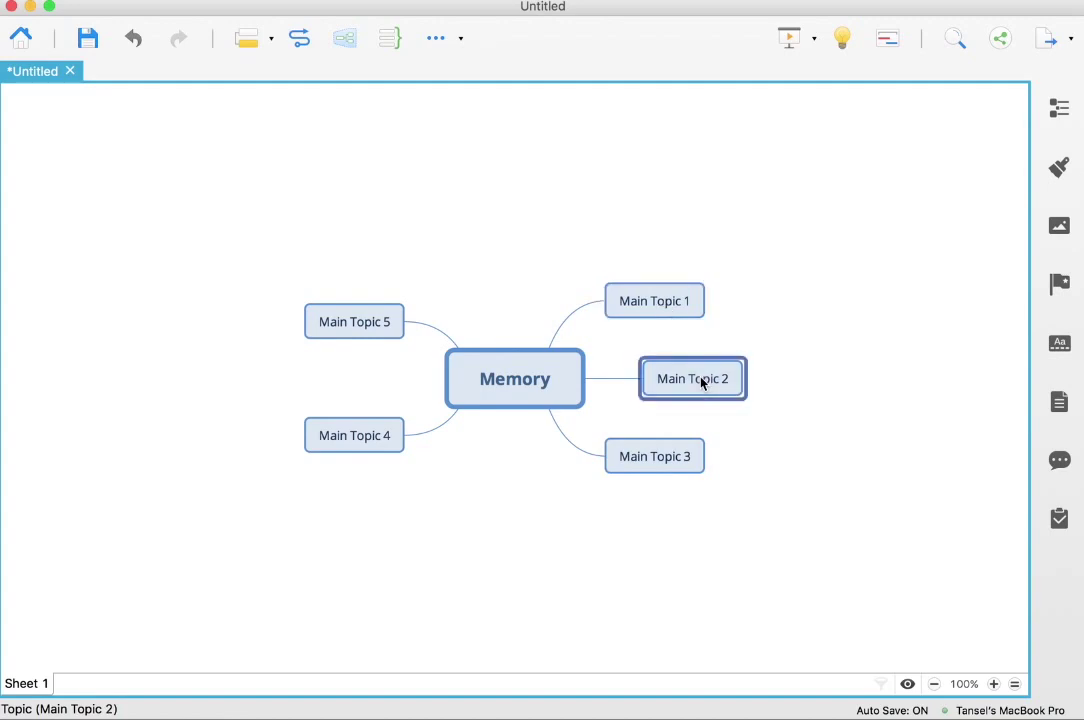
pyautogui.click(676, 459)
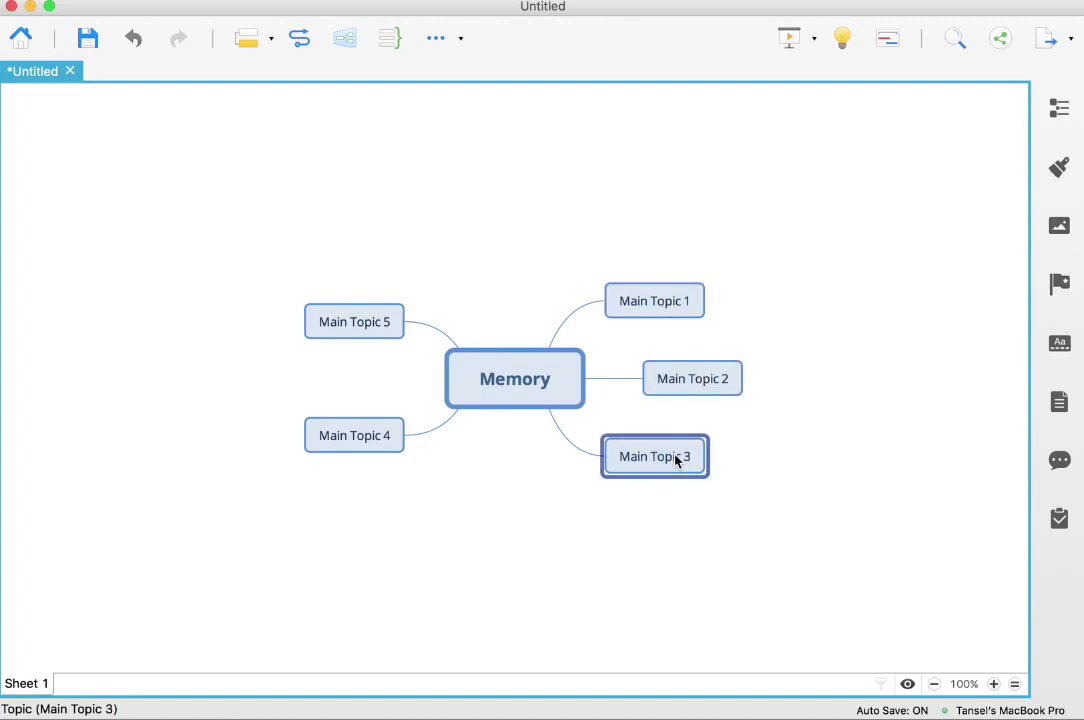
pyautogui.press('Tab')
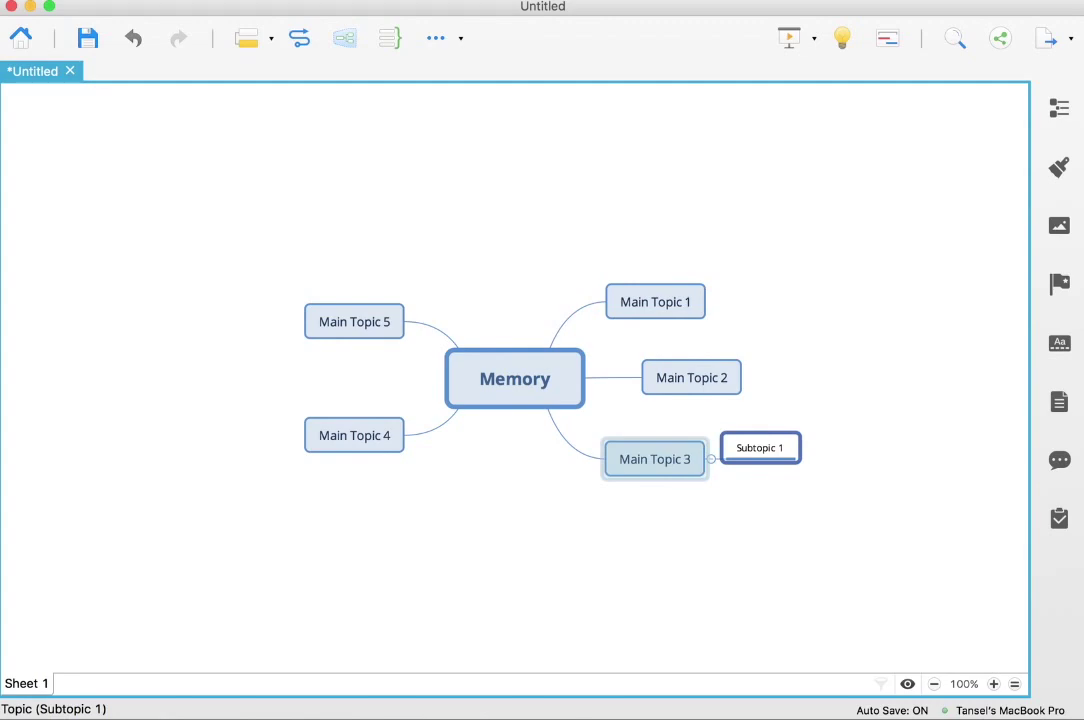
pyautogui.press('Tab')
pyautogui.press('Tab')
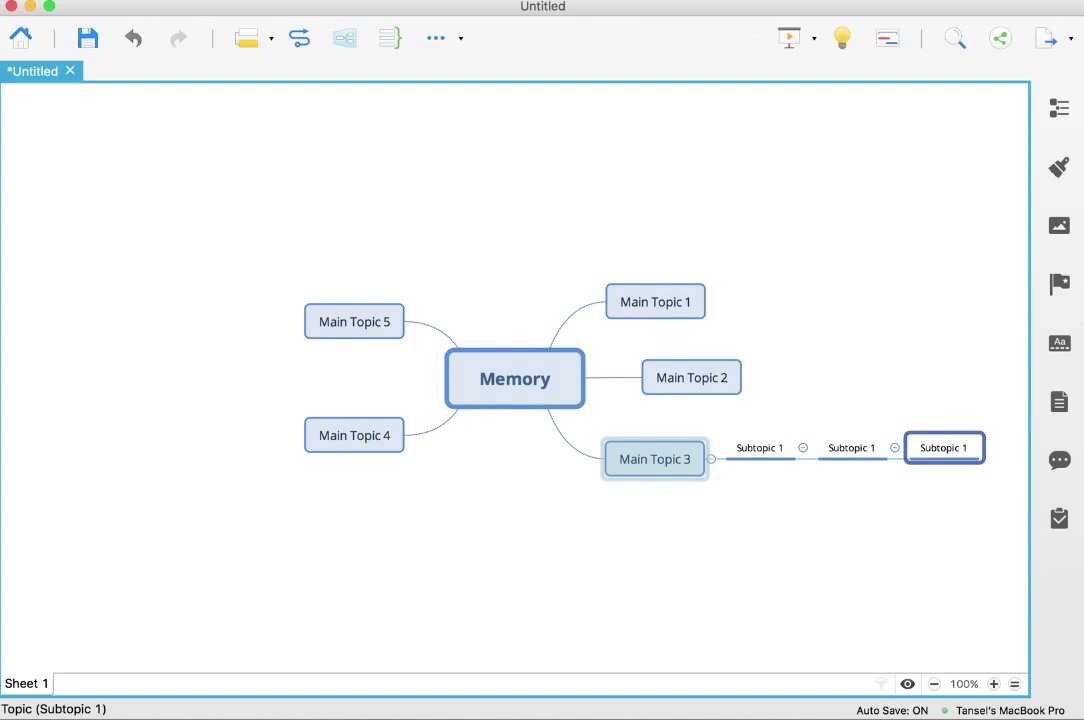
pyautogui.press('Return')
pyautogui.press('Return')
pyautogui.press('Return')
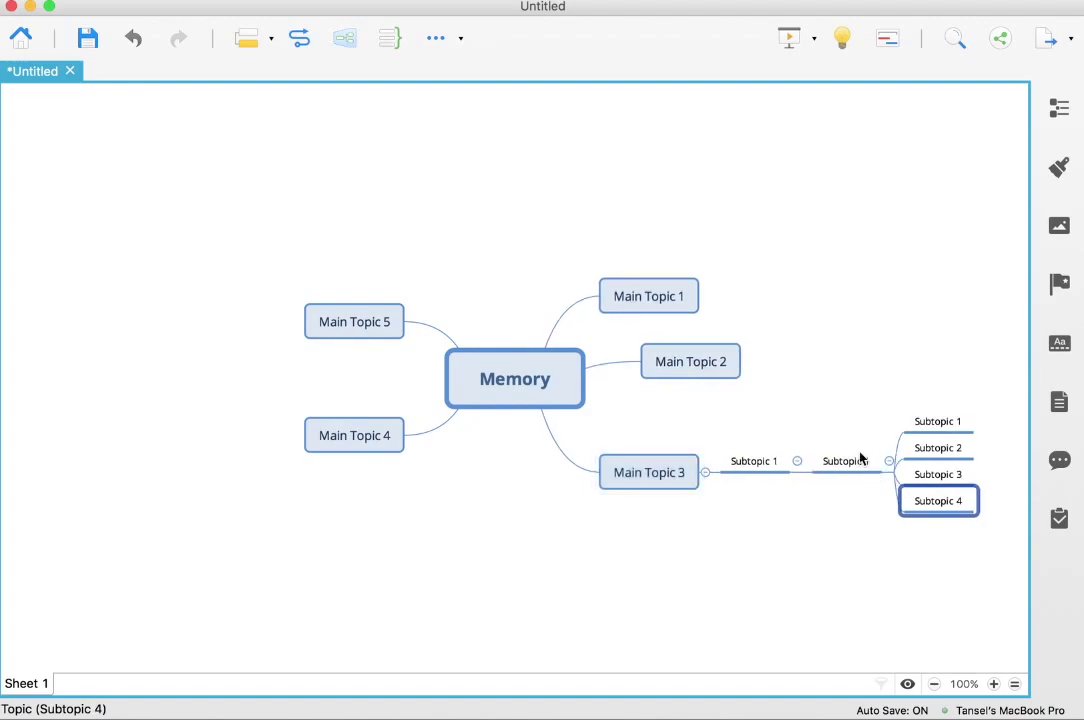
pyautogui.click(830, 349)
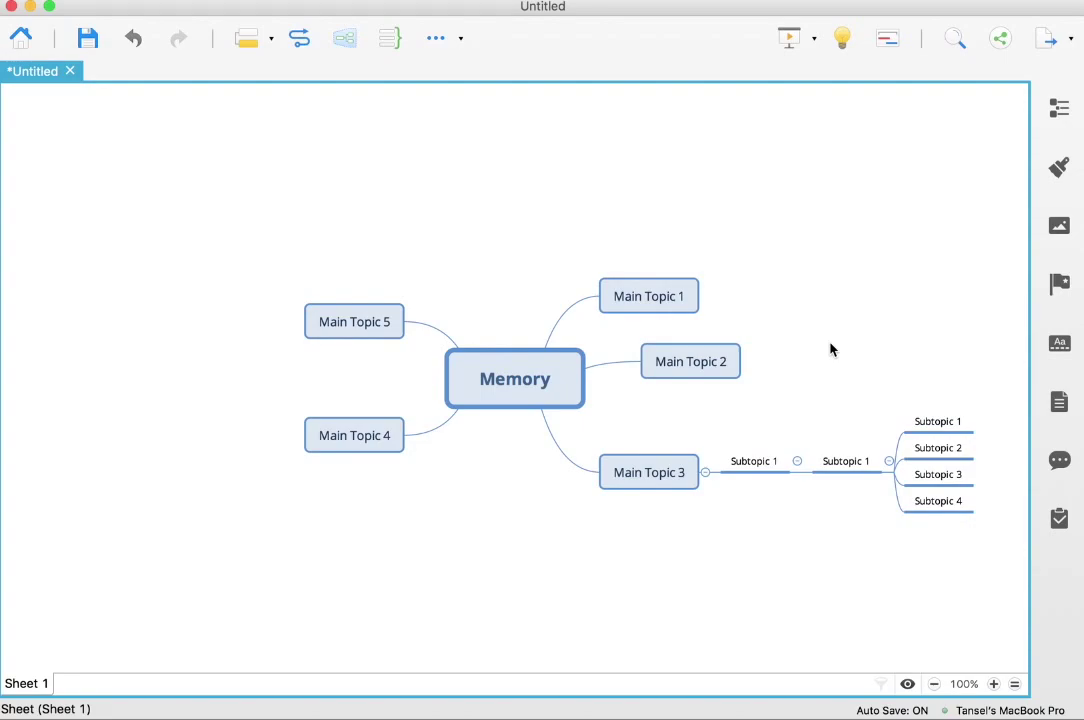
# Delete Main Topic 3 with all its subtopics, and delete Main Topic 2
pyautogui.click(661, 481)
pyautogui.press('Delete')
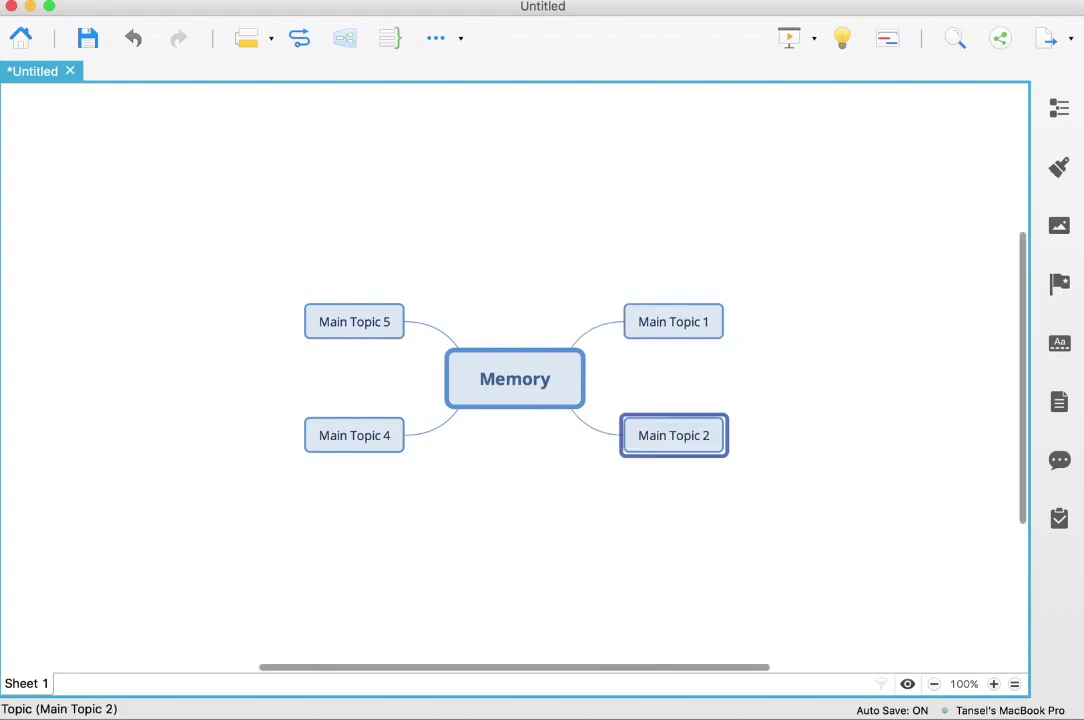
pyautogui.press('Delete')
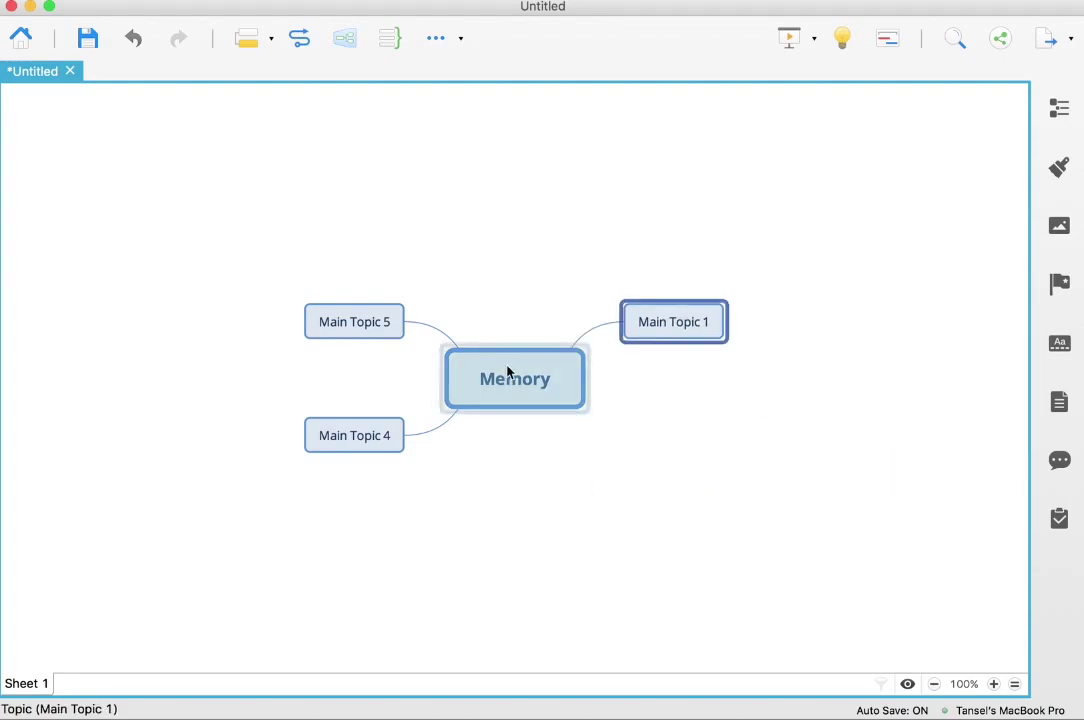
# Rename Main Topic 1 as "Visualisation"
pyautogui.doubleClick(696, 326)
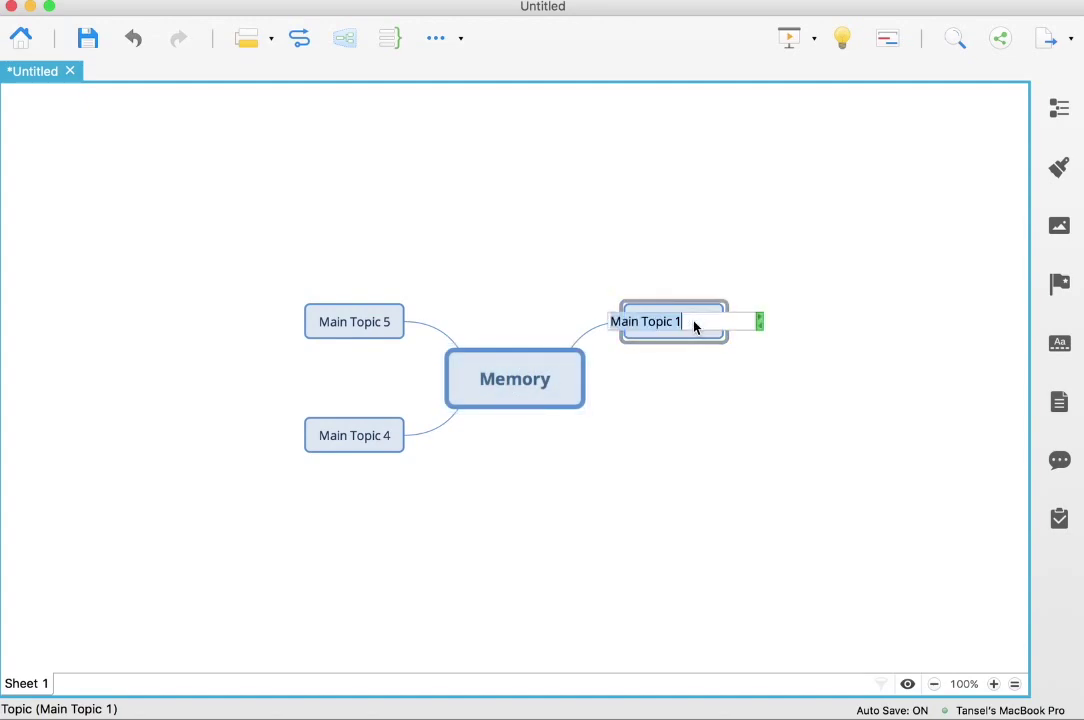
pyautogui.write('Visua')
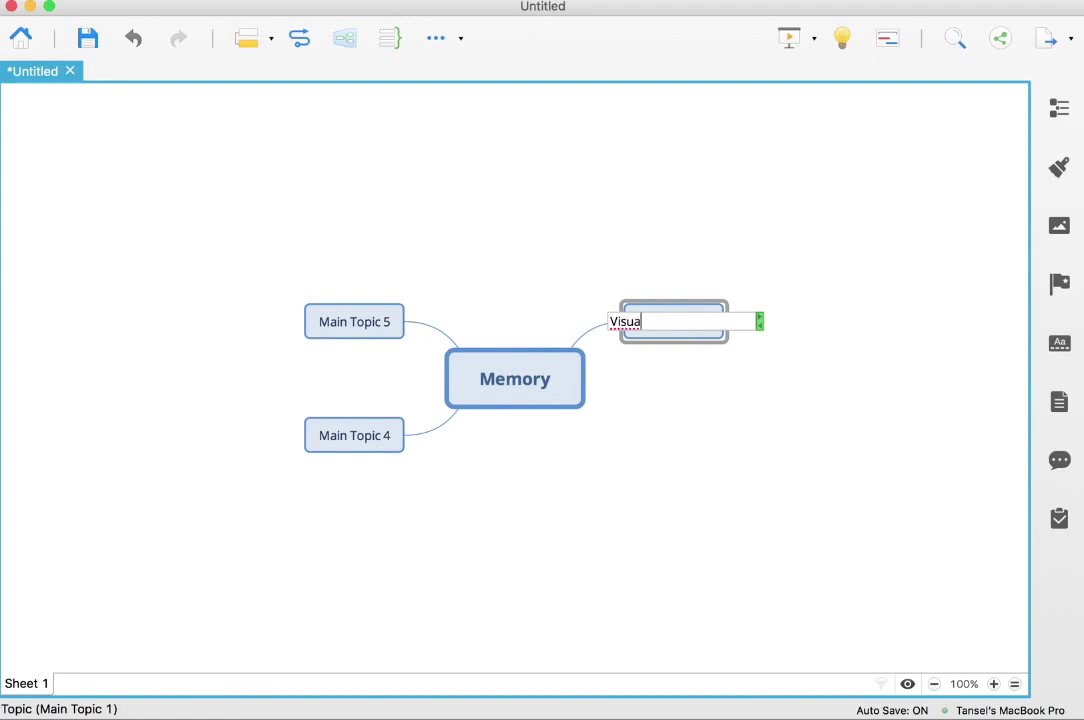
pyautogui.write('lisation')
pyautogui.press('Return')
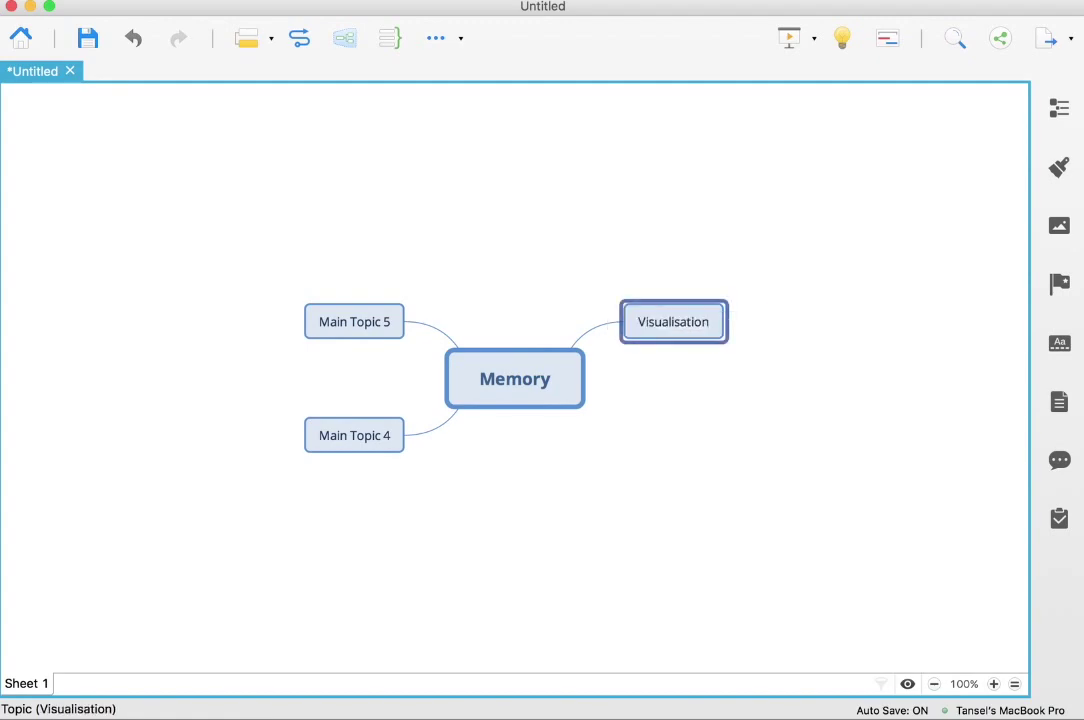
# Rename Main Topic 4 as "Techniques" and Main Topic 5 as "Practice"
pyautogui.doubleClick(355, 436)
pyautogui.write('Techniques')
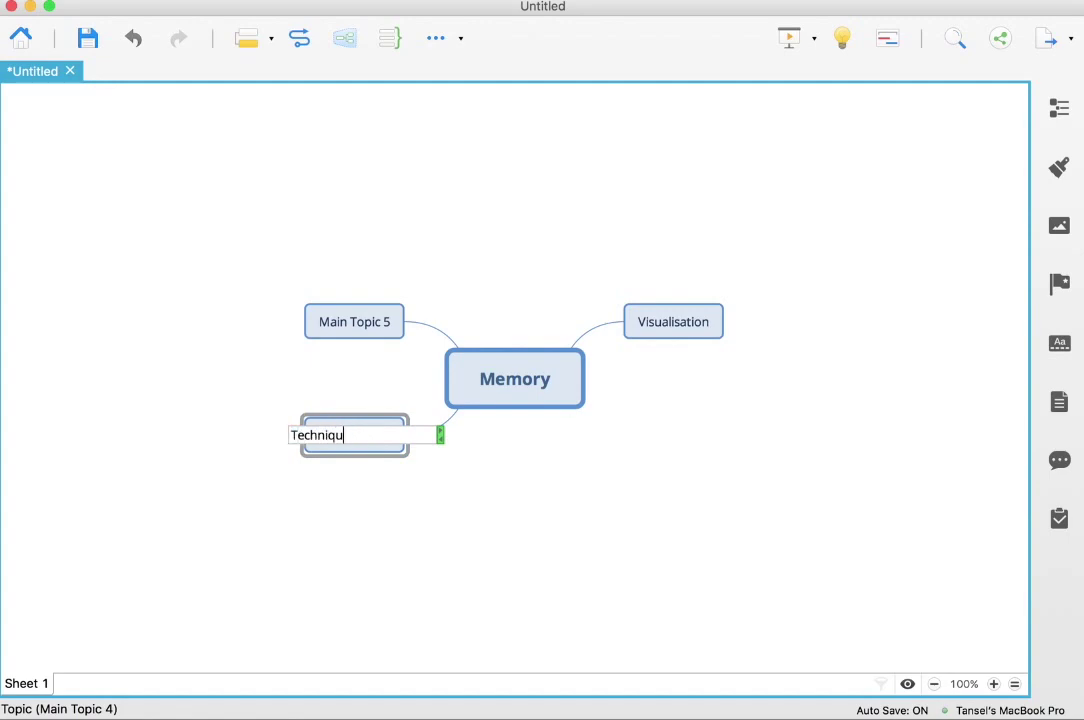
pyautogui.press('Return')
pyautogui.click(365, 319)
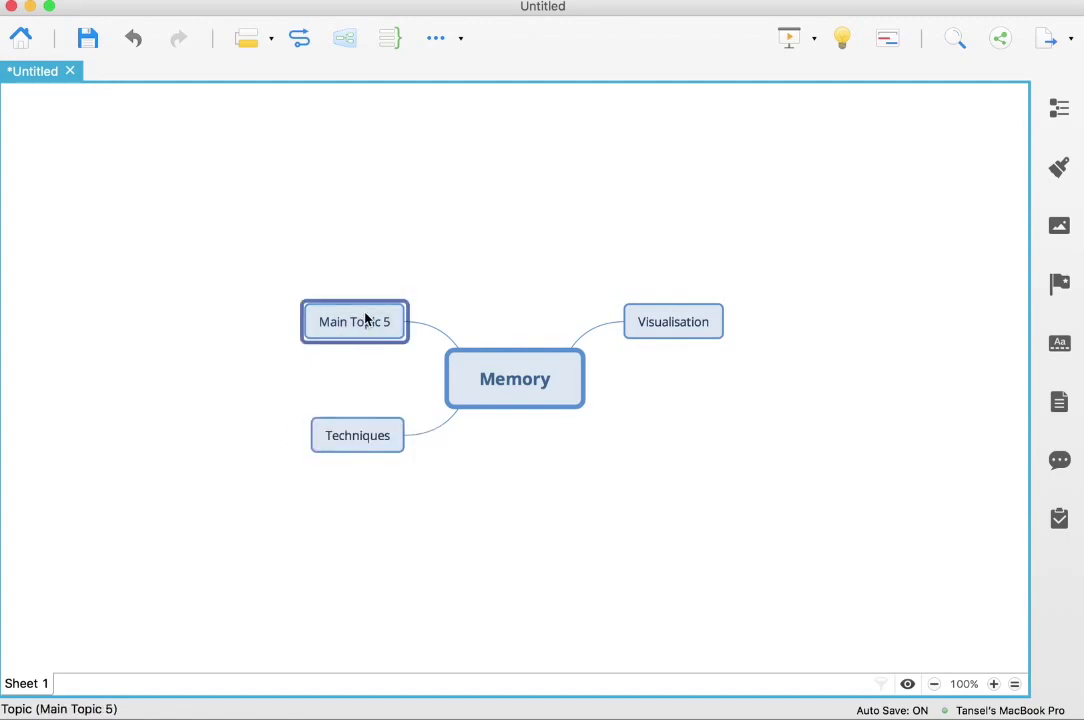
pyautogui.click(365, 319)
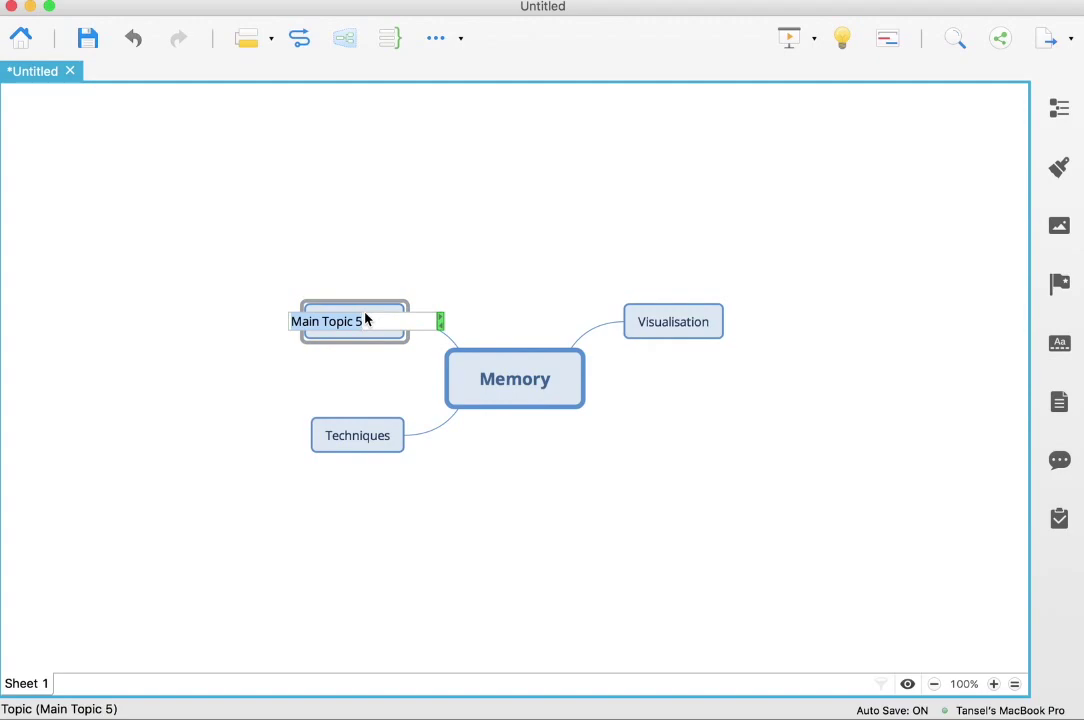
pyautogui.write('Practice')
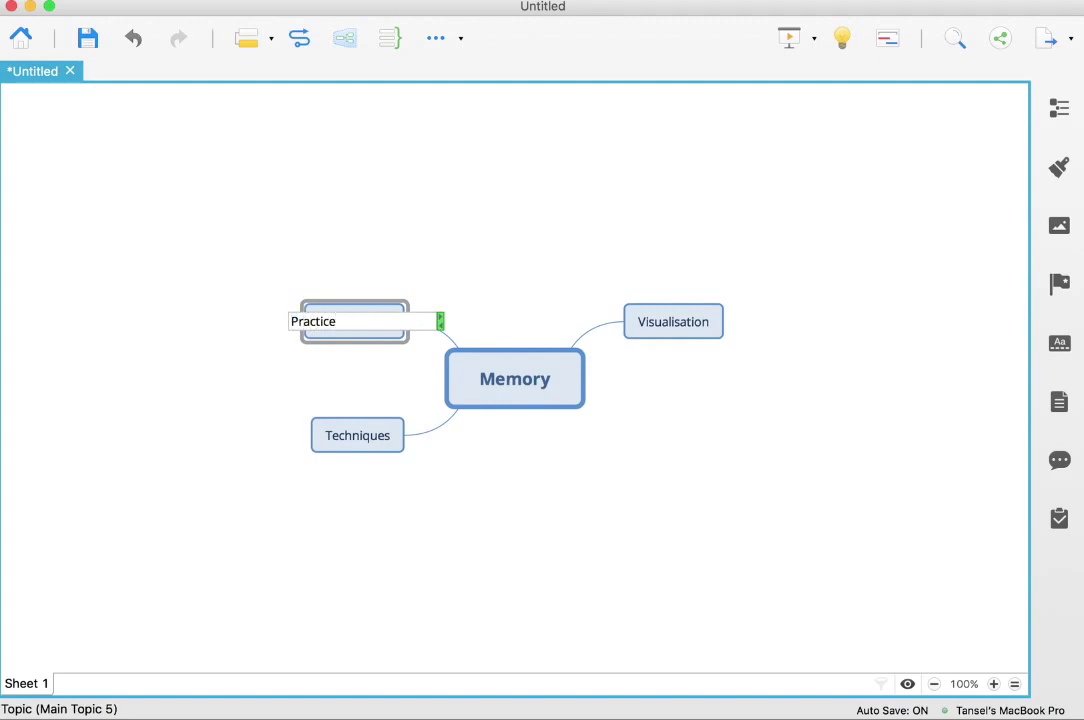
pyautogui.press('Return')
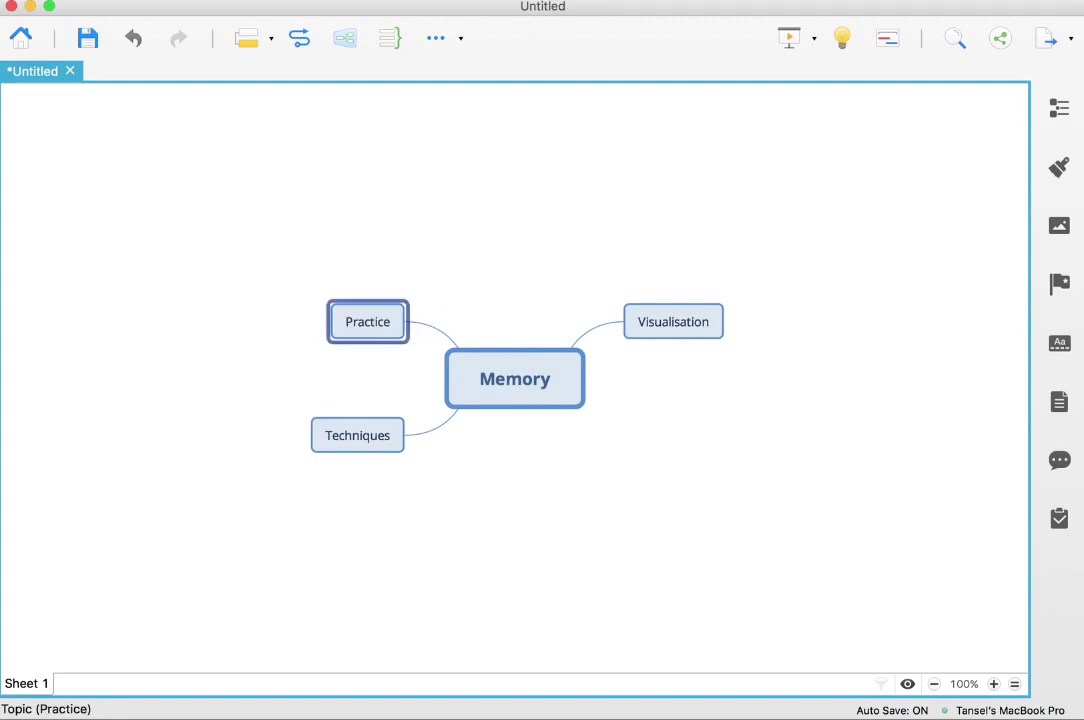
# Add a subtopic named "SMASHIN SCOPE" under the Visualisation topic
pyautogui.click(685, 428)
pyautogui.click(704, 316)
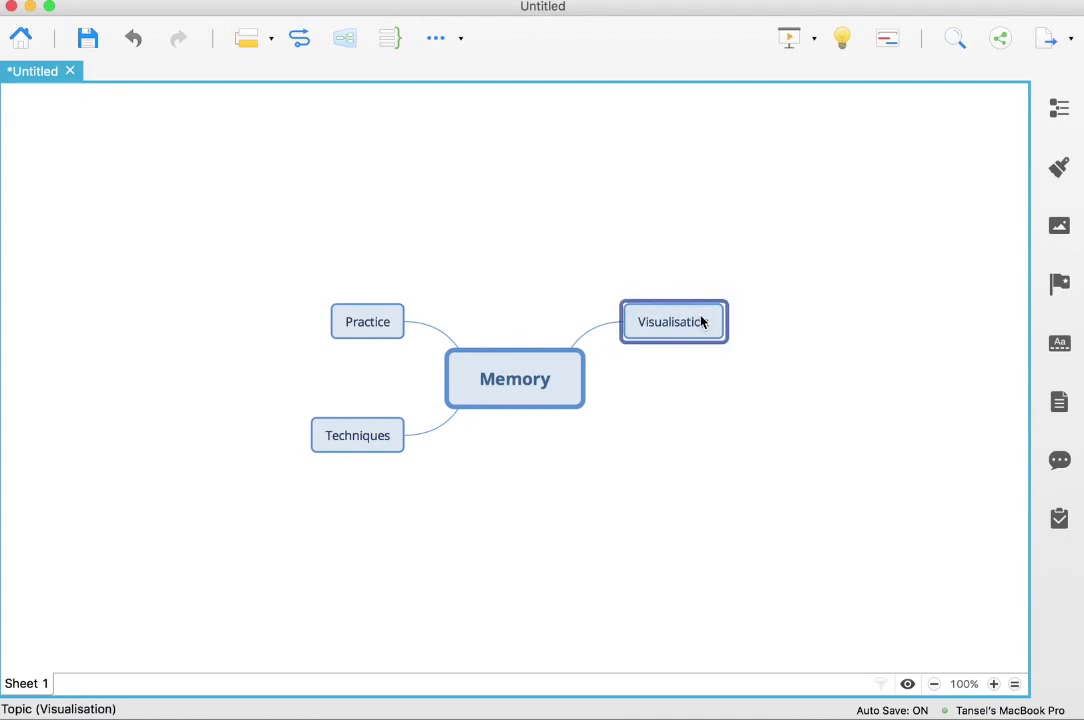
pyautogui.press('Tab')
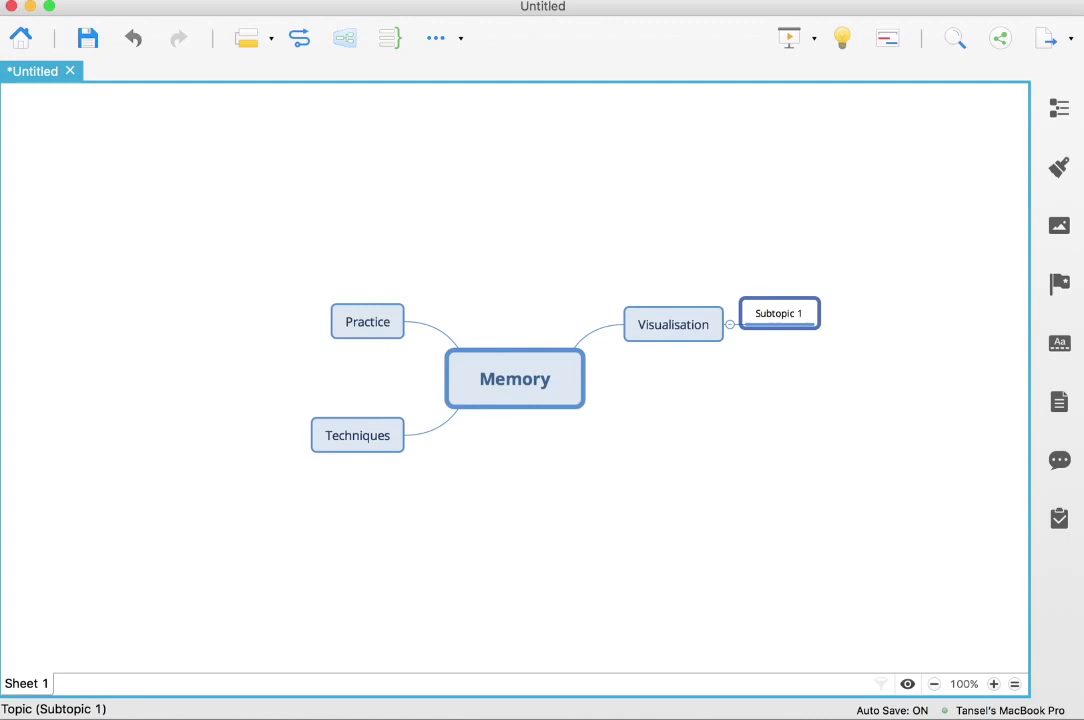
pyautogui.write('SMASHIN SCOPE')
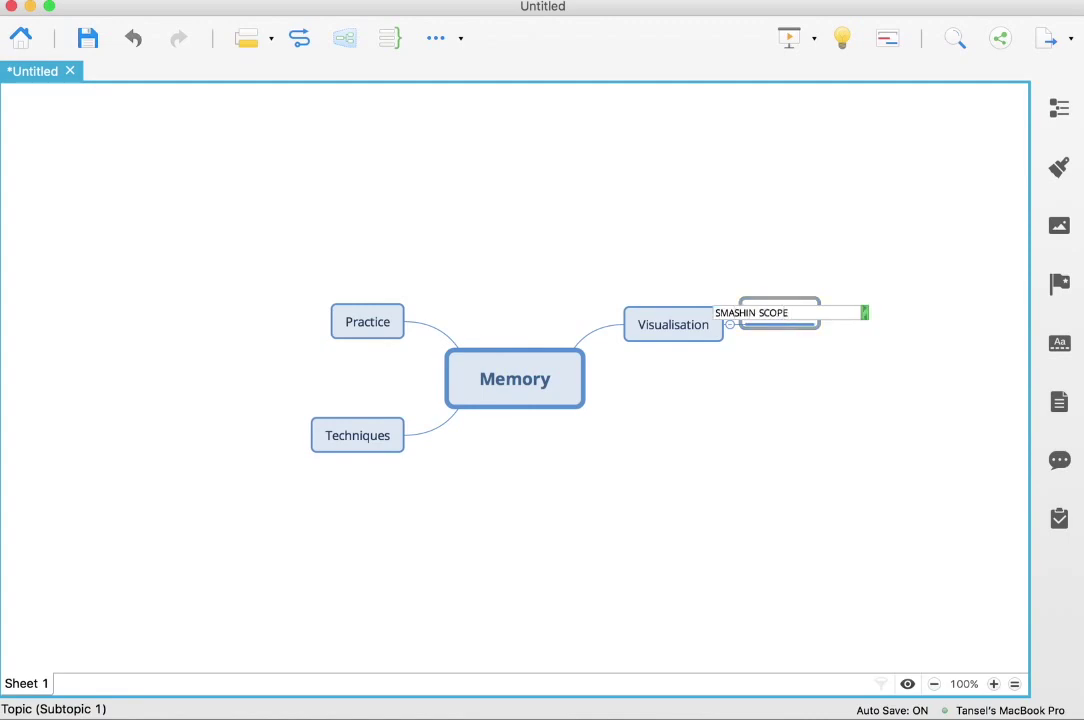
pyautogui.press('Return')
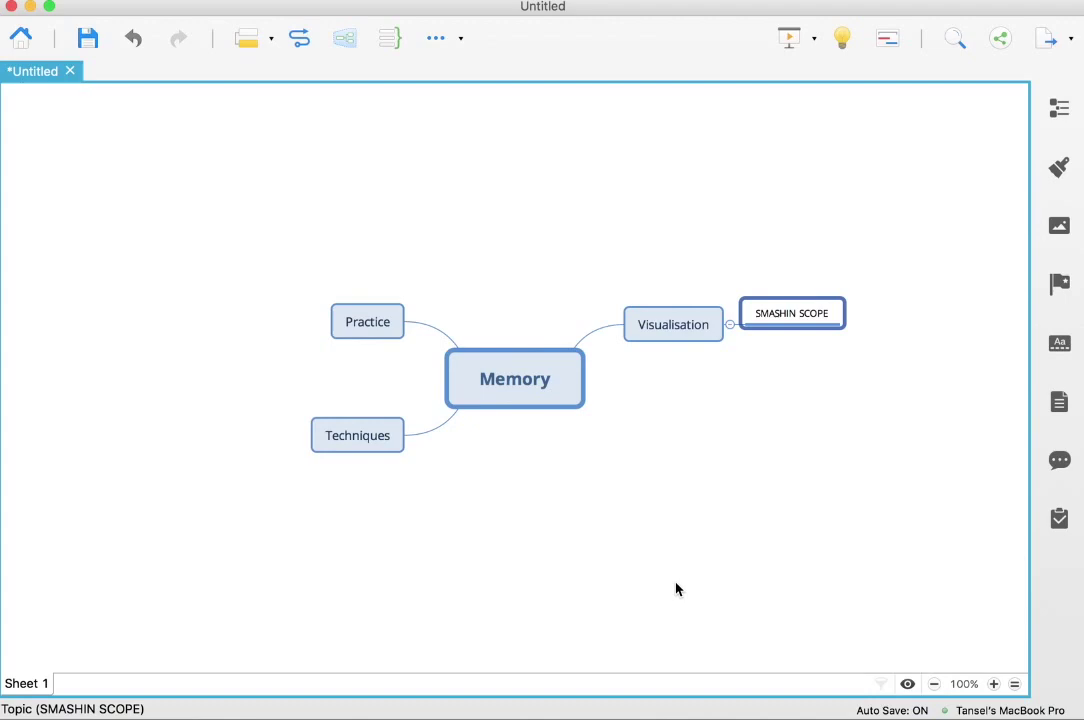
# Add two subtopics under the Techniques topic, named "method of loci" and "linking"
pyautogui.click(348, 444)
pyautogui.press('Tab')
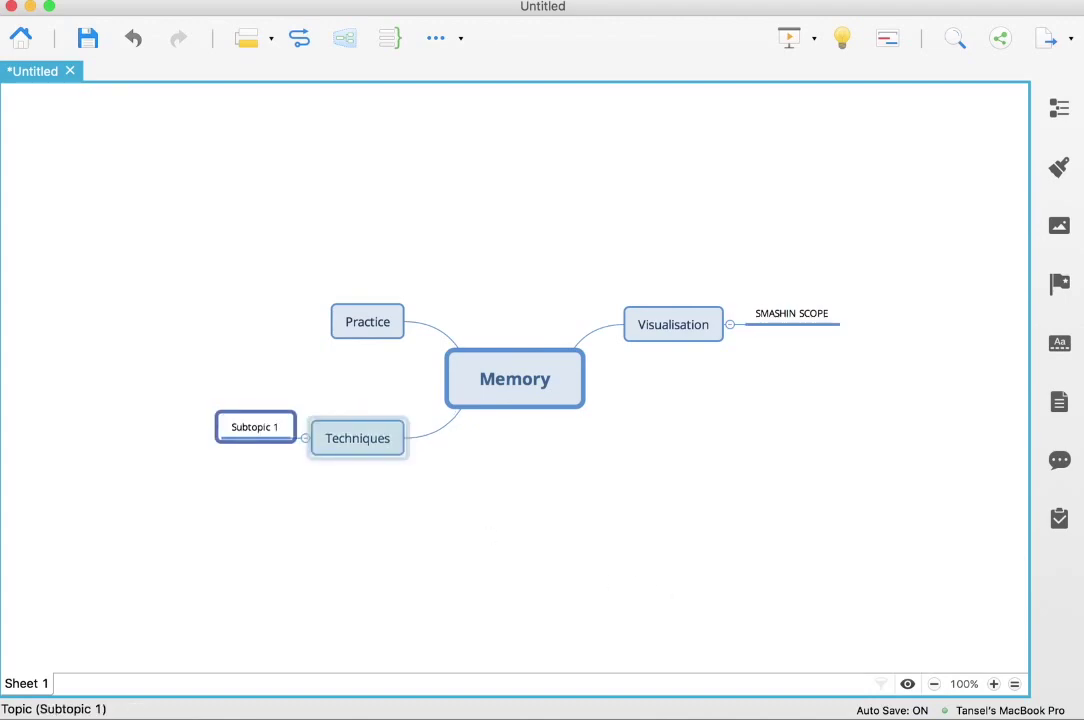
pyautogui.write('method of loci')
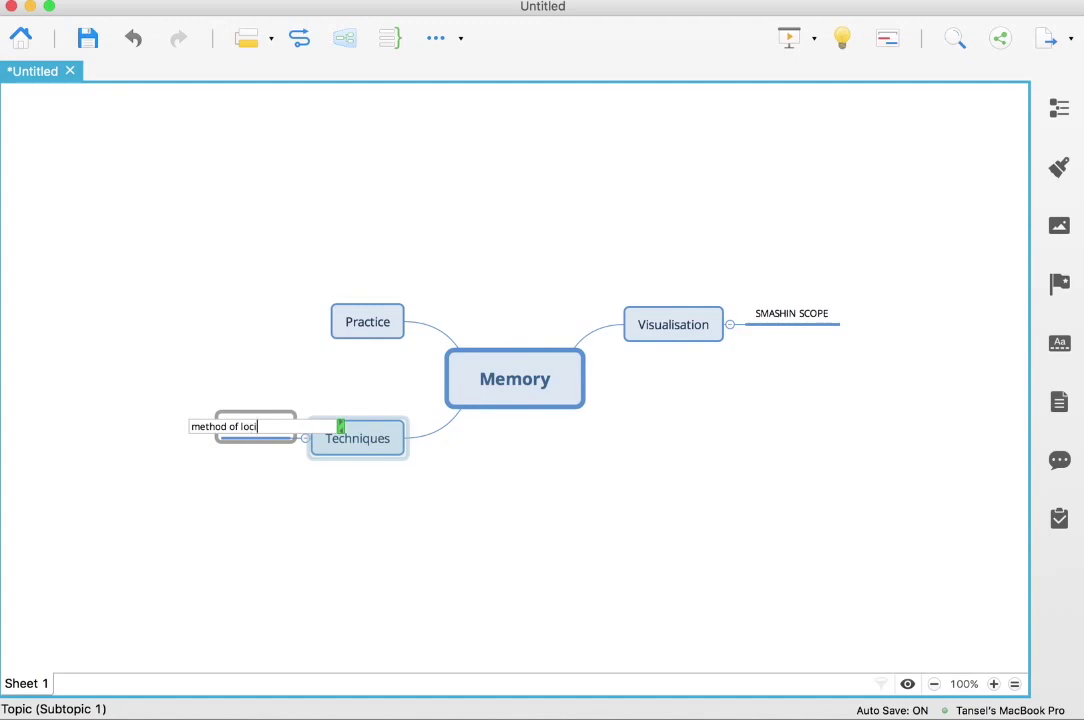
pyautogui.press('Return')
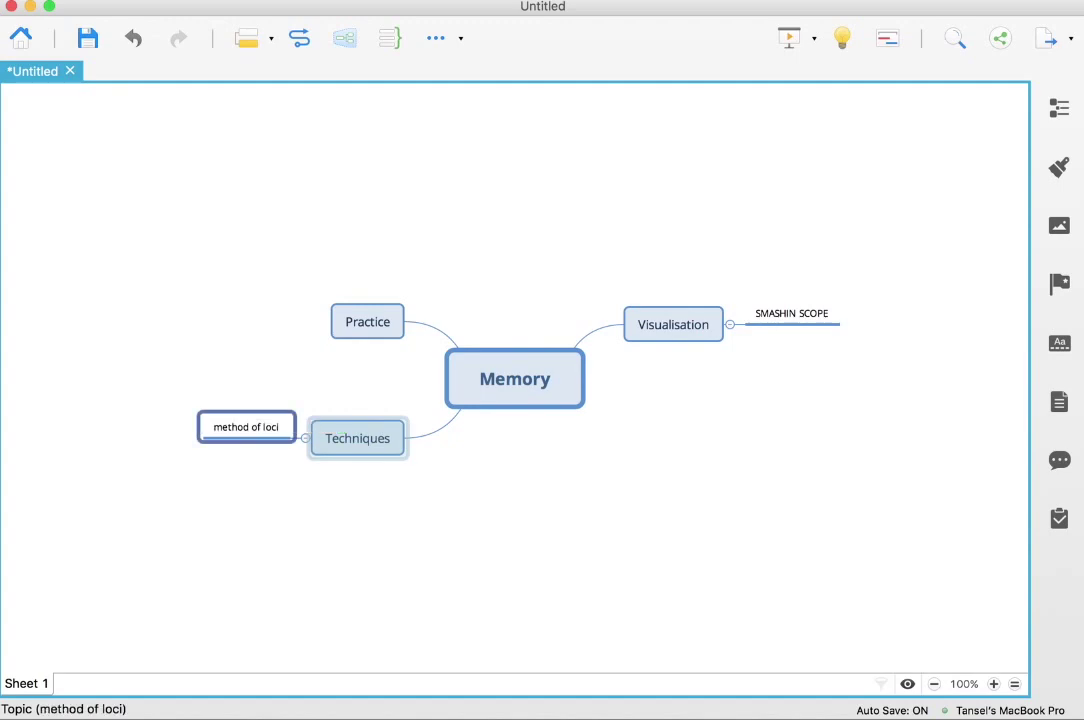
pyautogui.press('Return')
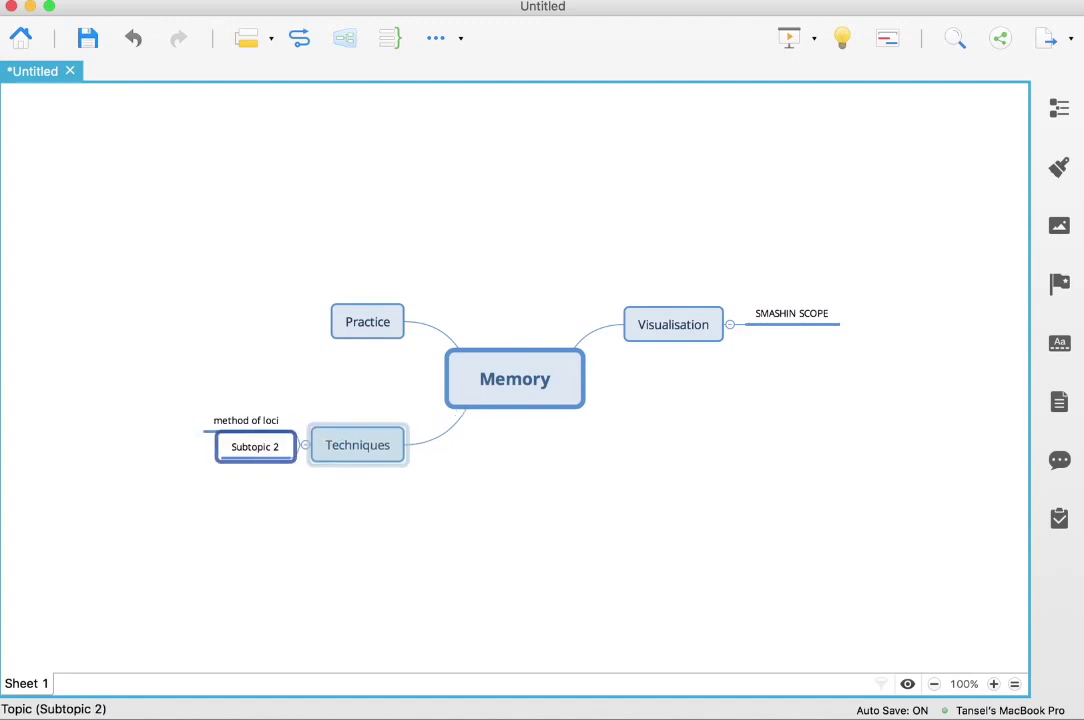
pyautogui.write('linking')
pyautogui.press('Return')
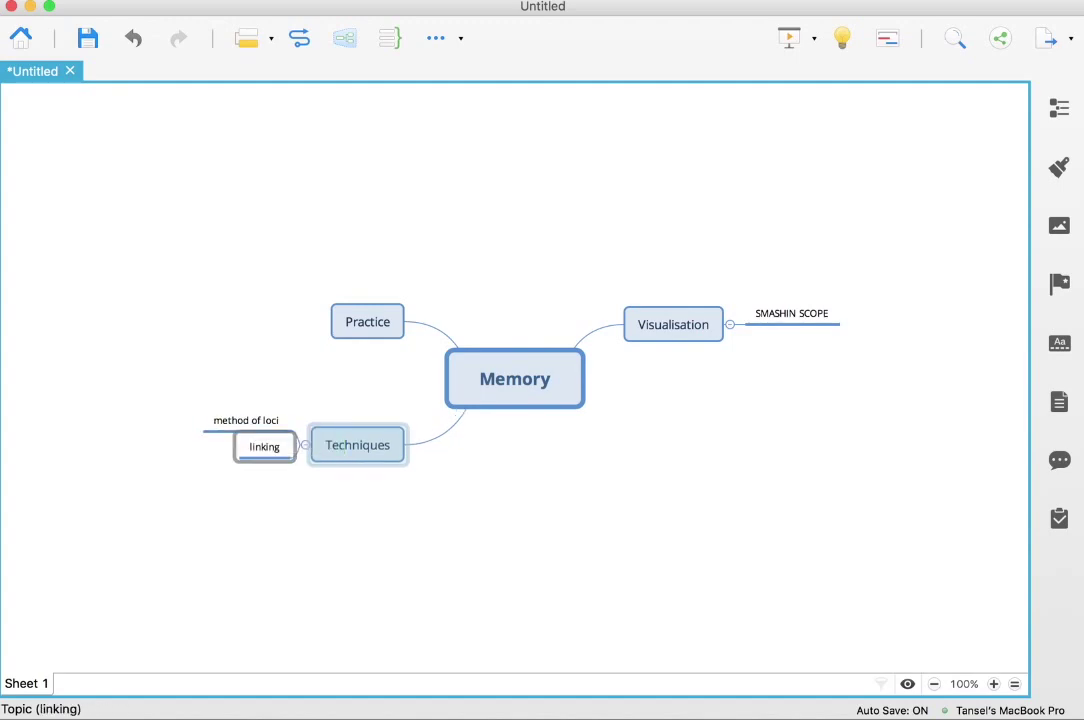
# Add a third subtopic named "number rhyme" under the Techniques topic, after "linking"
pyautogui.press('Return')
pyautogui.write('number rhyme')
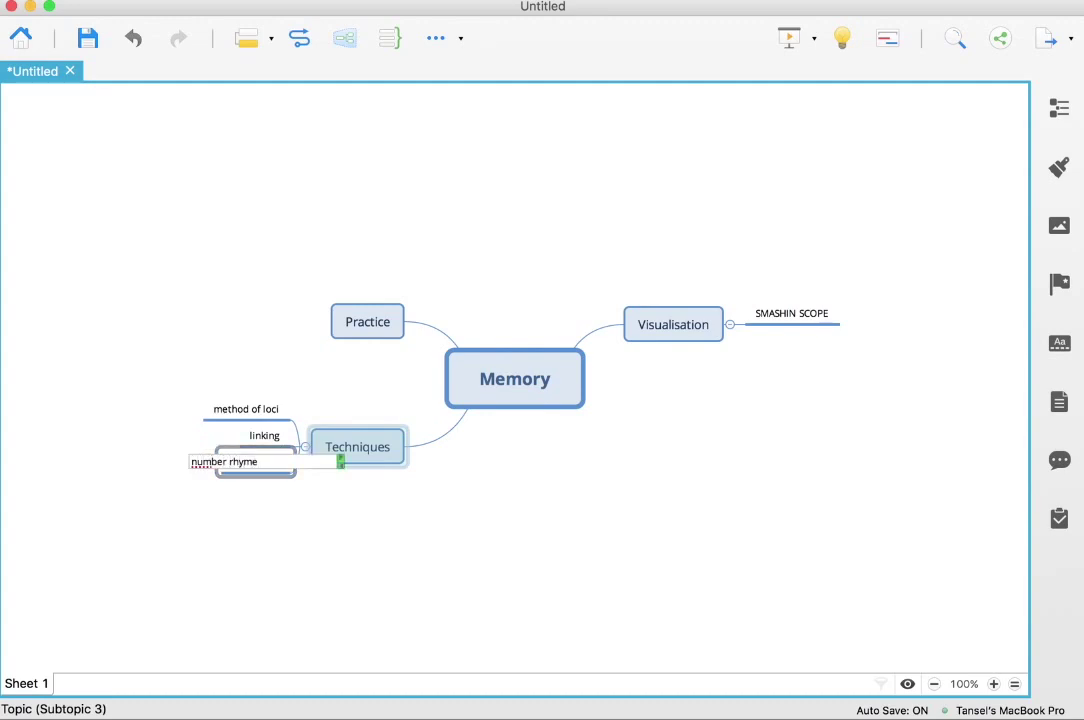
pyautogui.press('Return')
pyautogui.click(463, 467)
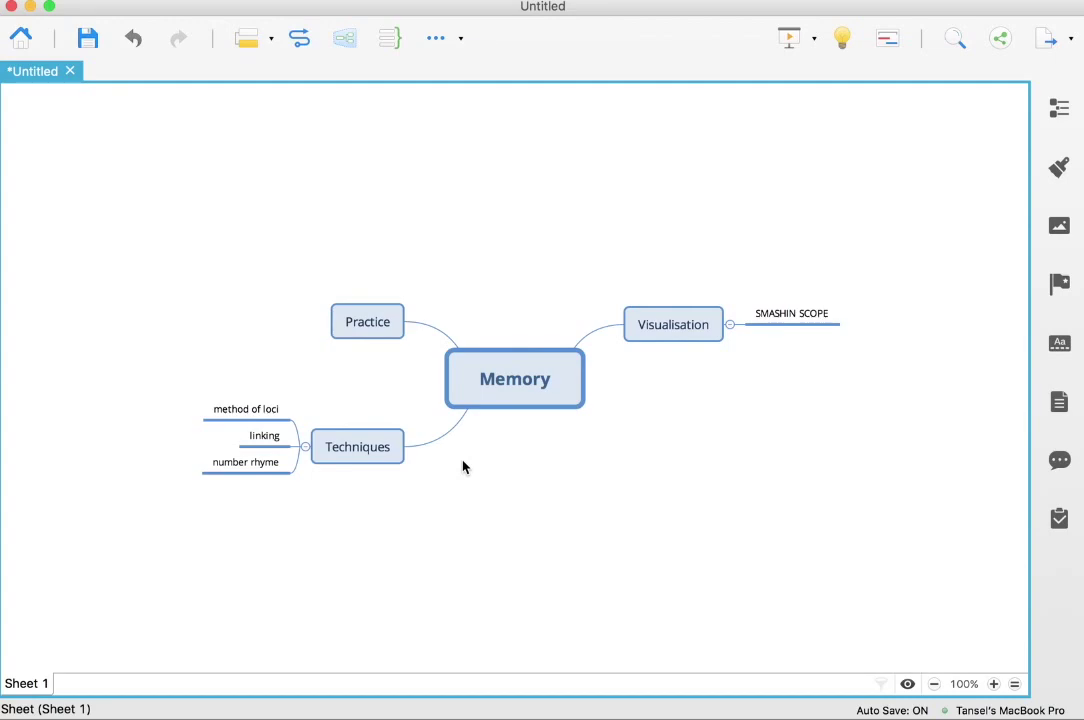
# Add four subtopics with their default names under the Practice topic
pyautogui.click(390, 328)
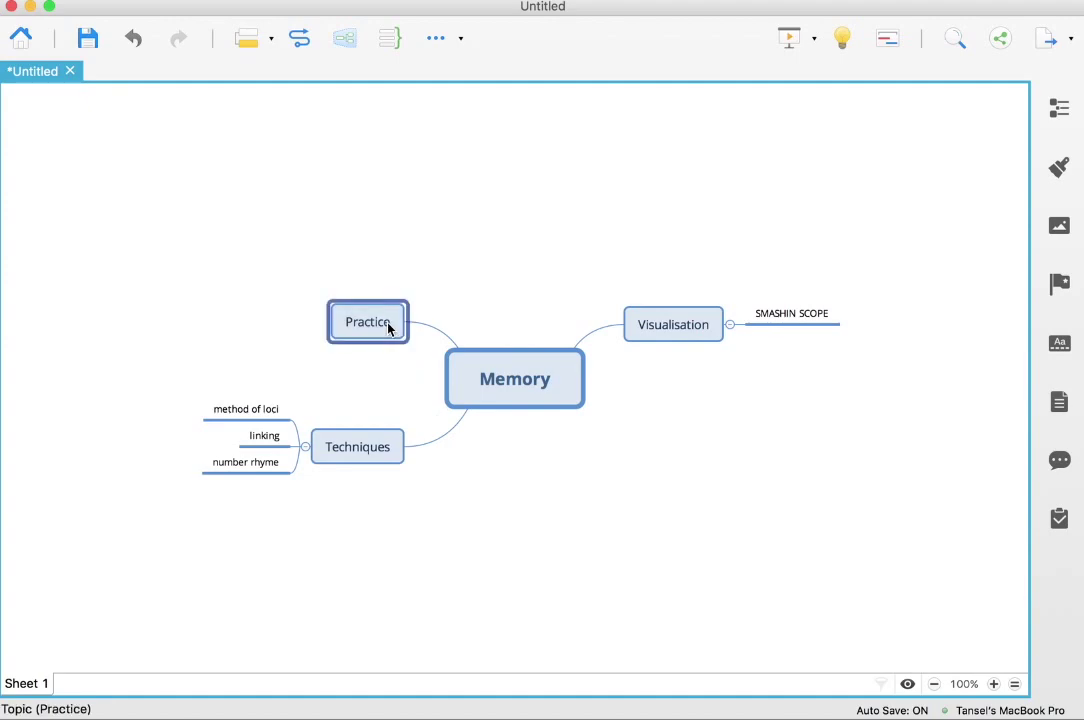
pyautogui.press('Tab')
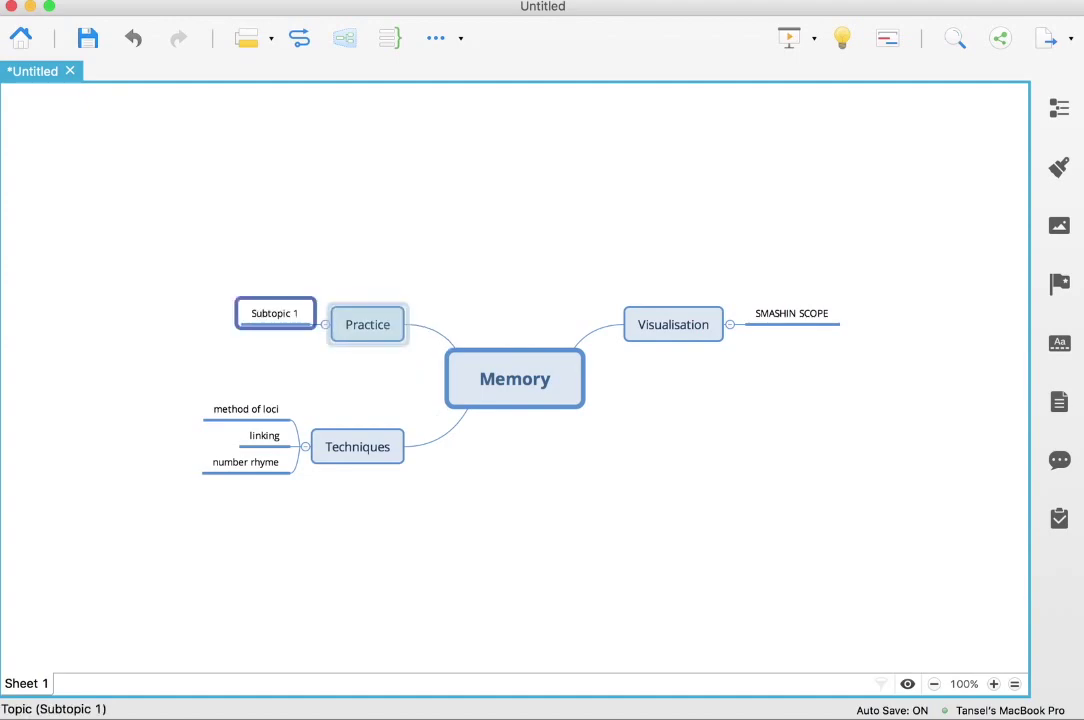
pyautogui.press('Return')
pyautogui.press('Return')
pyautogui.press('Return')
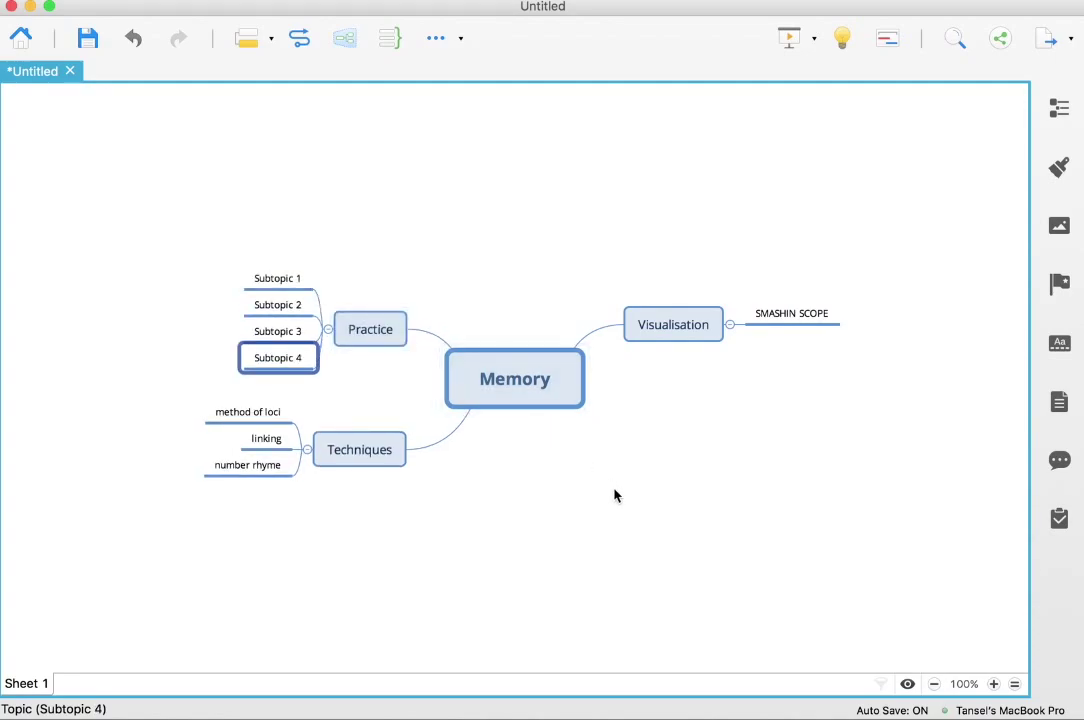
# Rename the fourth Practice subtopic as "mornings" and add a child subtopic named "10 min" beneath it
pyautogui.doubleClick(279, 362)
pyautogui.write('mornings')
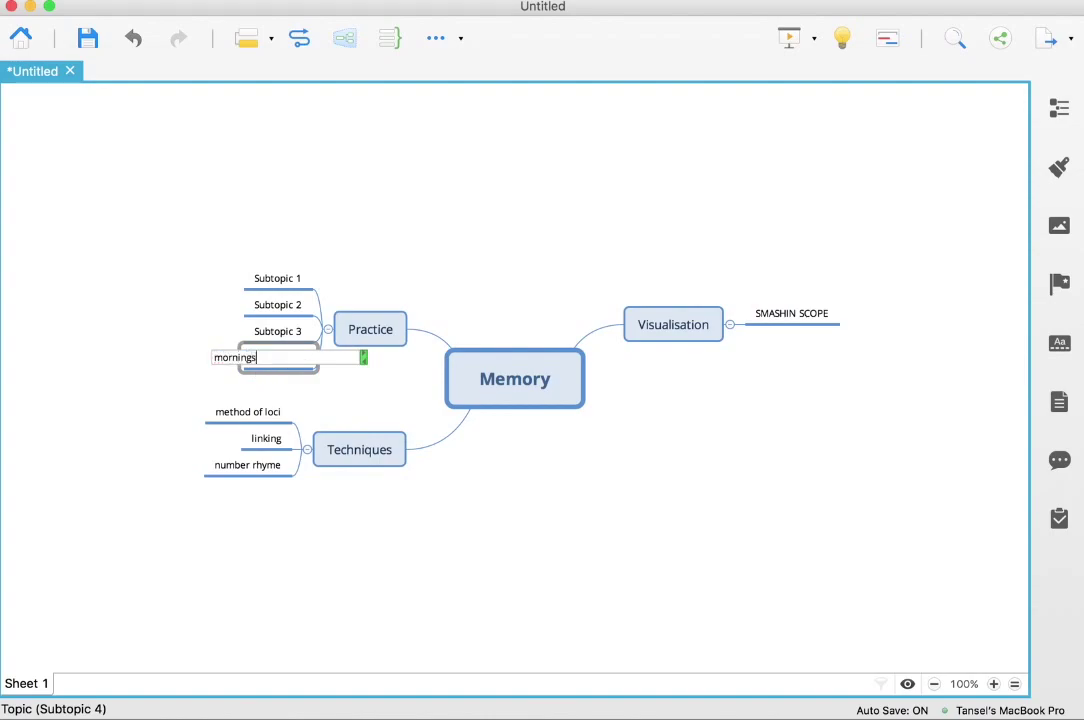
pyautogui.press('Return')
pyautogui.press('Tab')
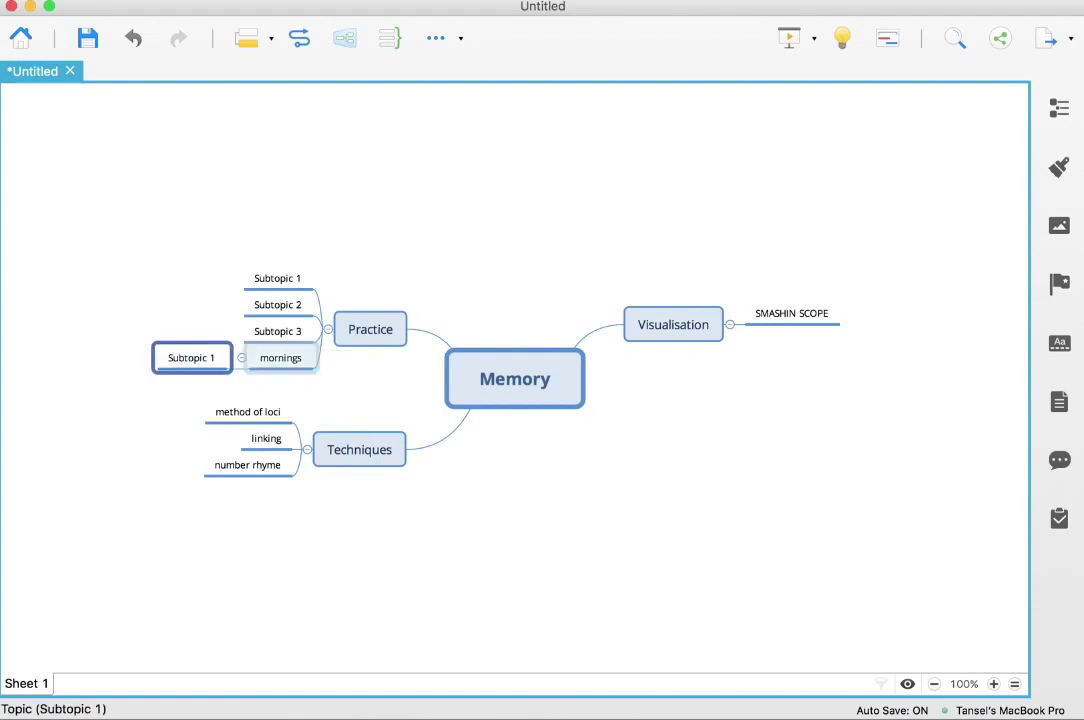
pyautogui.write('1')
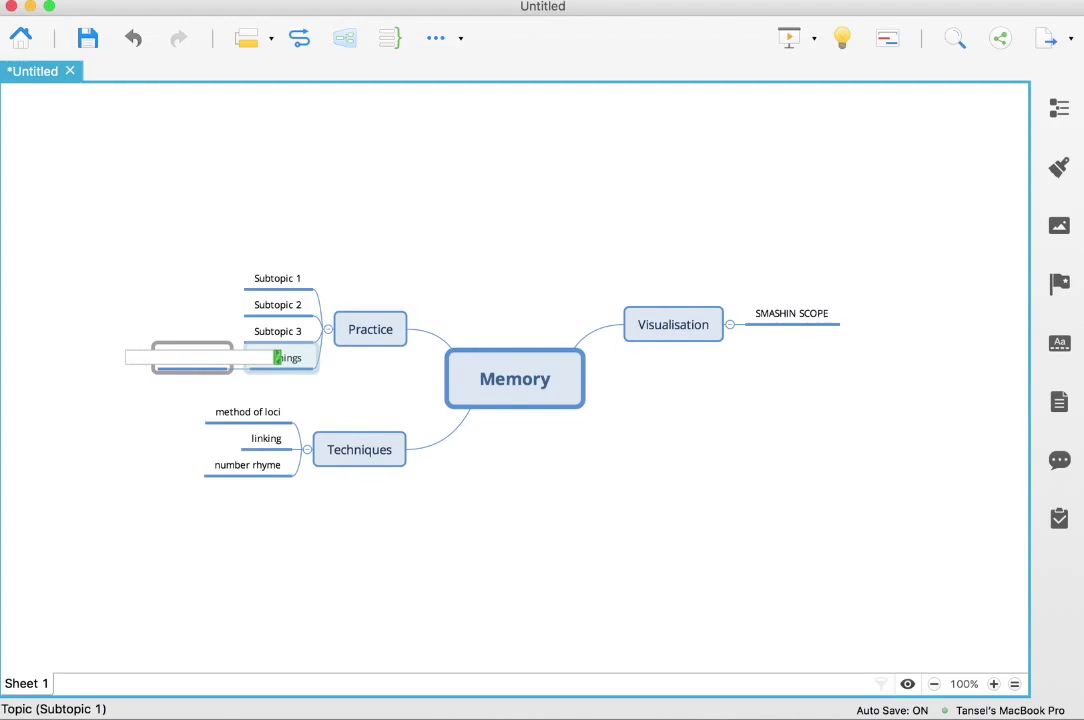
pyautogui.write('0 min')
pyautogui.press('Return')
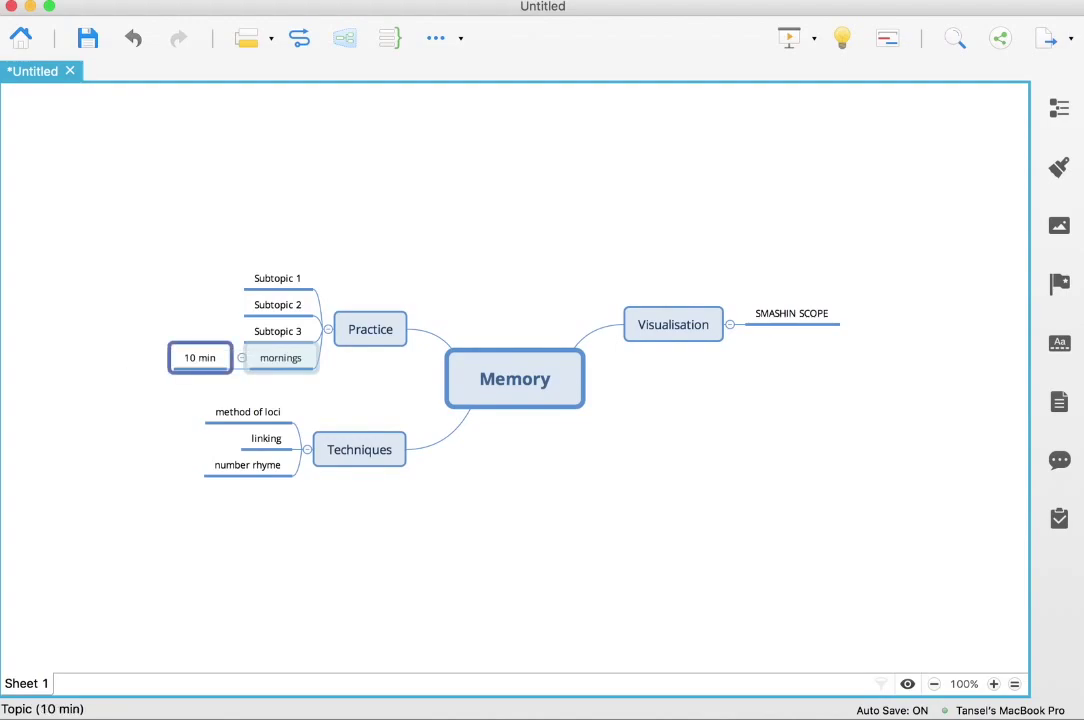
# Add a child subtopic named "remembering names" beneath "10 min", without keeping any extra sibling topic
pyautogui.press('Tab')
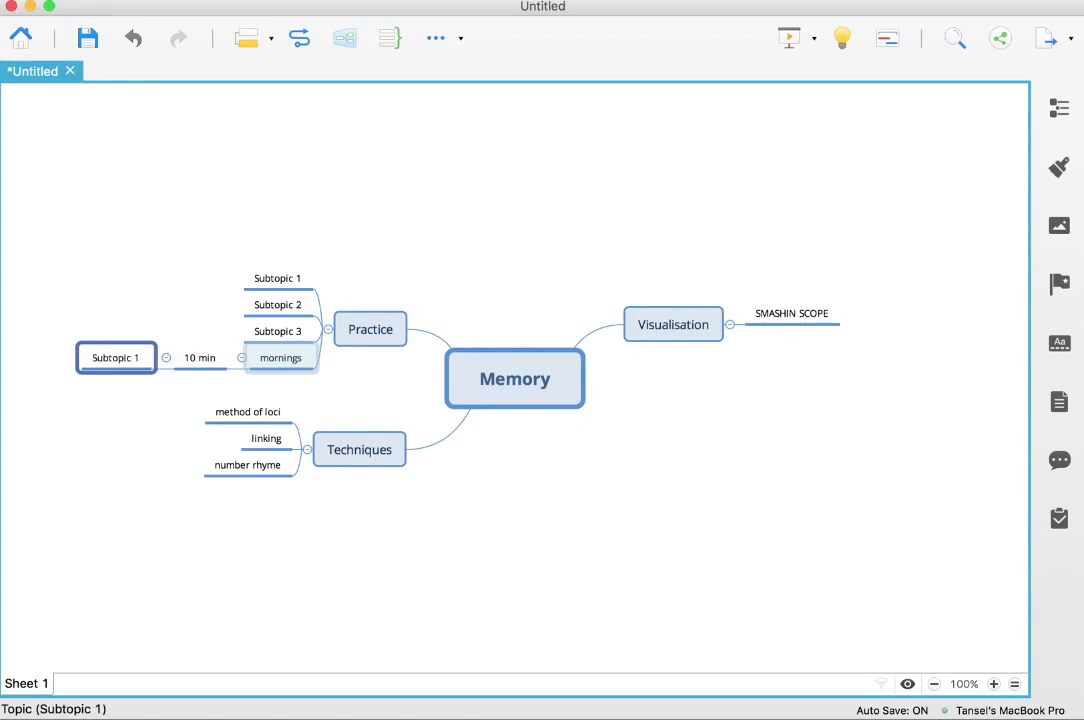
pyautogui.write('embering names')
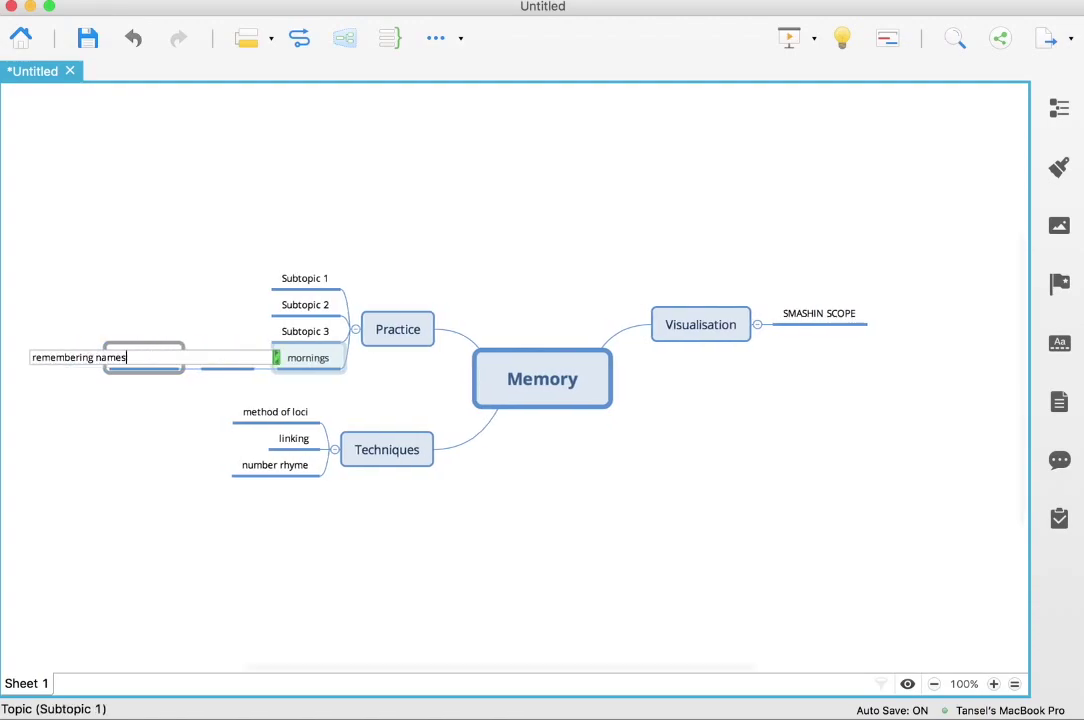
pyautogui.press('Return')
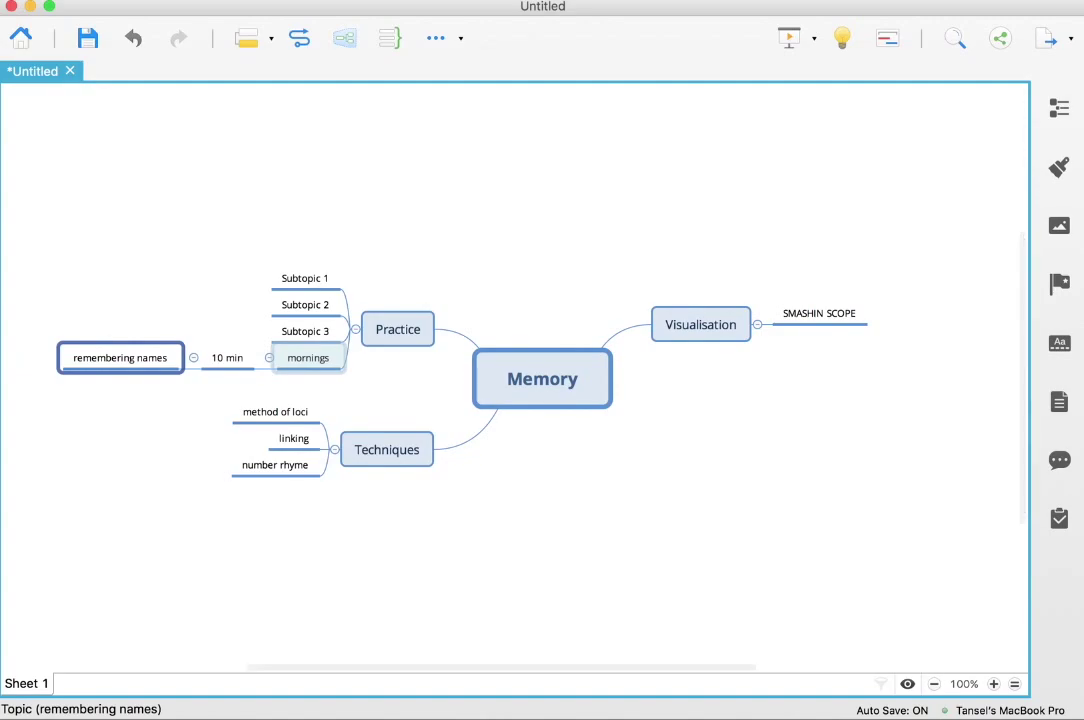
pyautogui.press('Return')
pyautogui.press('Delete')
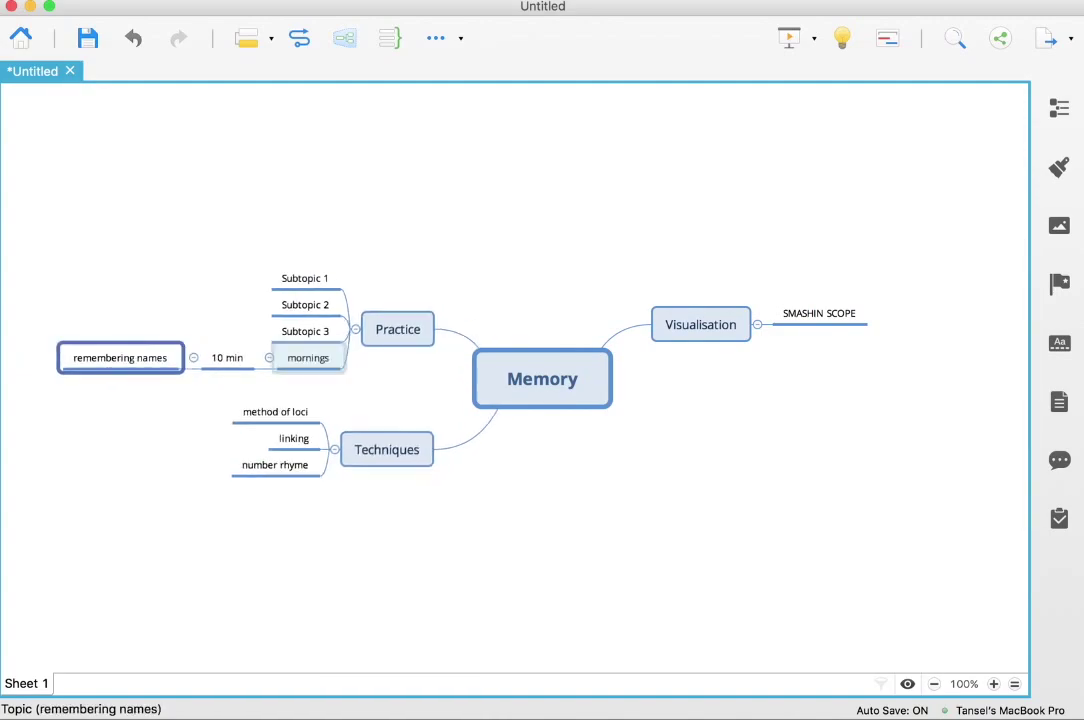
# Add a child subtopic named "facebook" beneath "remembering names"
pyautogui.press('Tab')
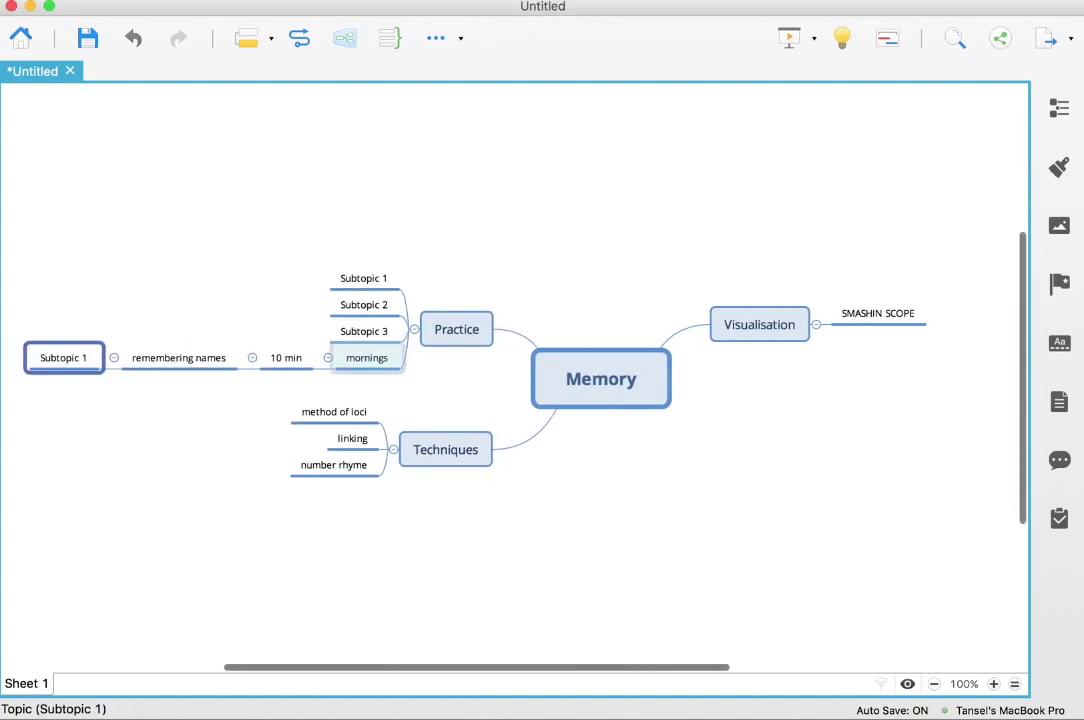
pyautogui.write('facebook')
pyautogui.press('Return')
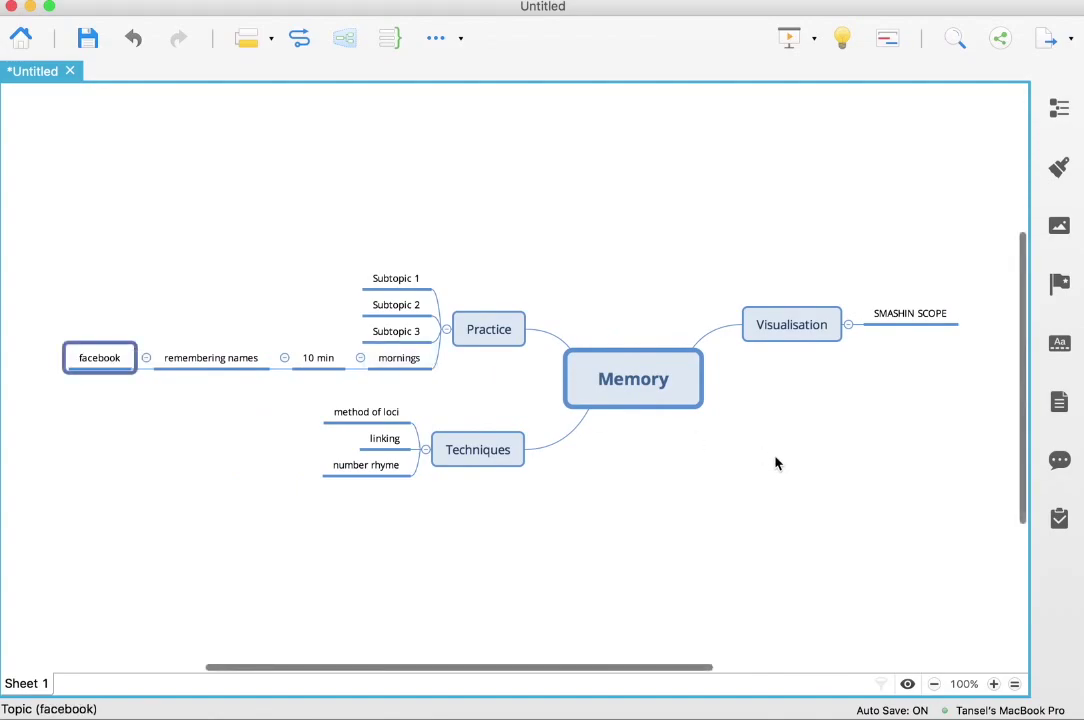
pyautogui.click(777, 462)
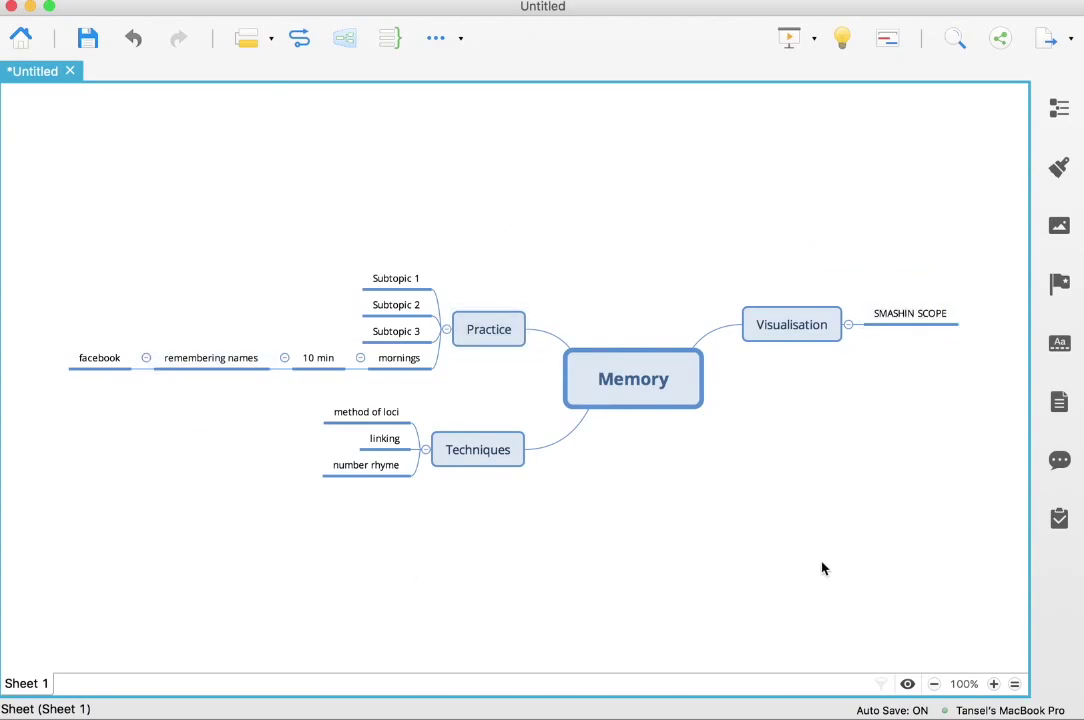
pyautogui.click(634, 378)
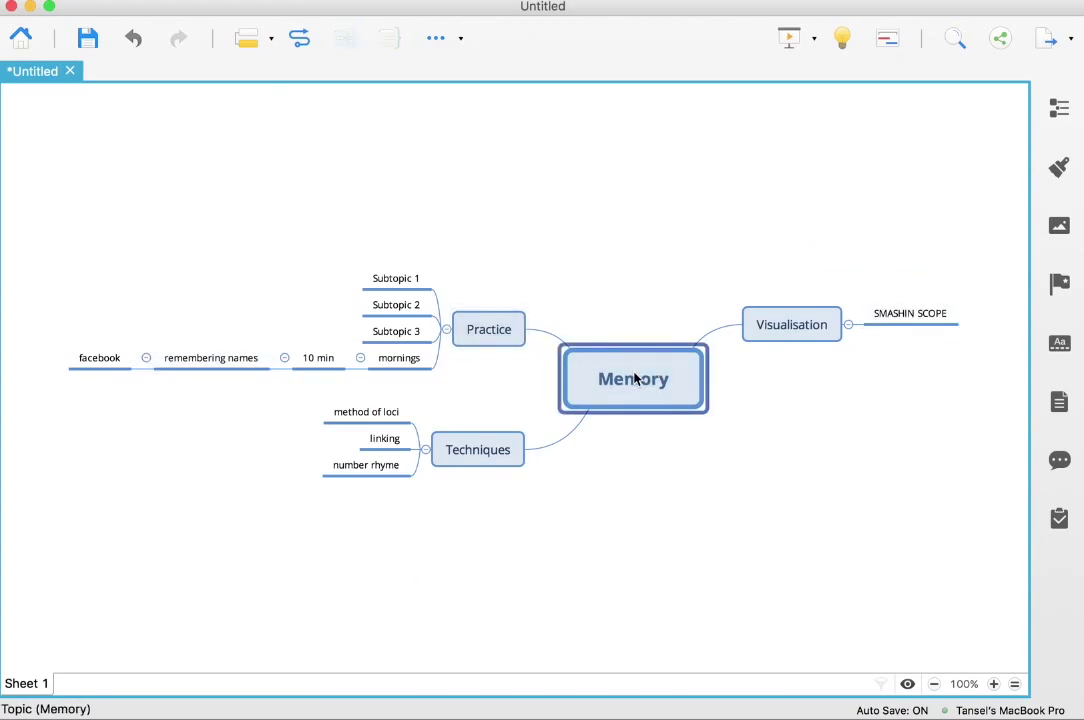
pyautogui.click(813, 322)
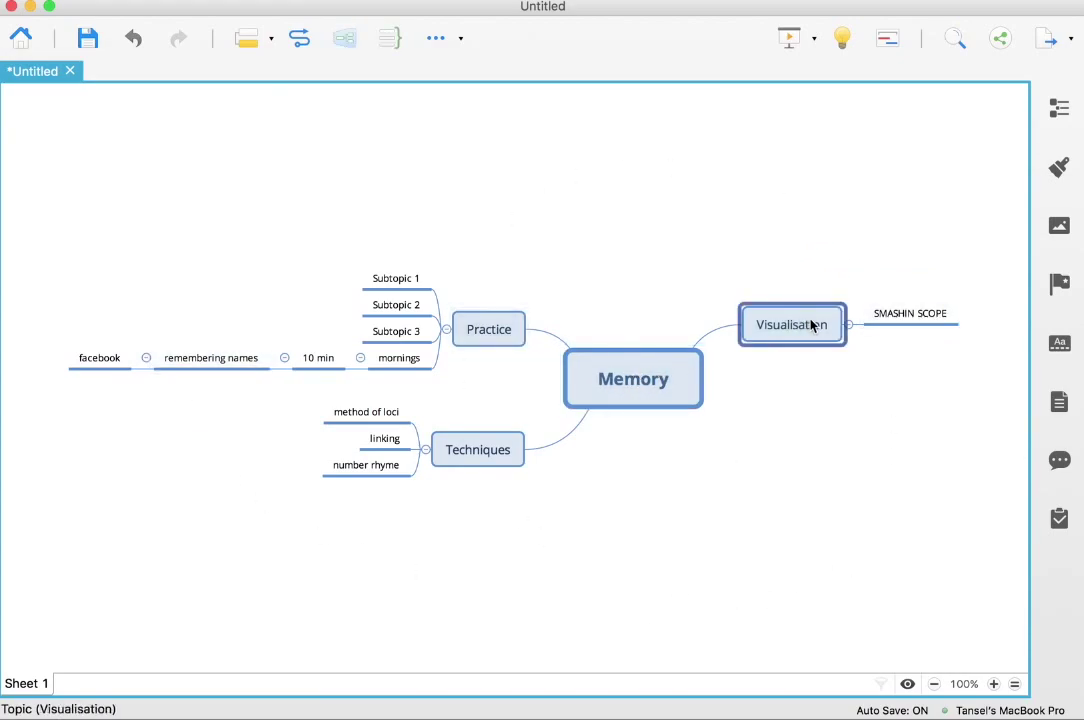
pyautogui.click(494, 461)
pyautogui.click(490, 328)
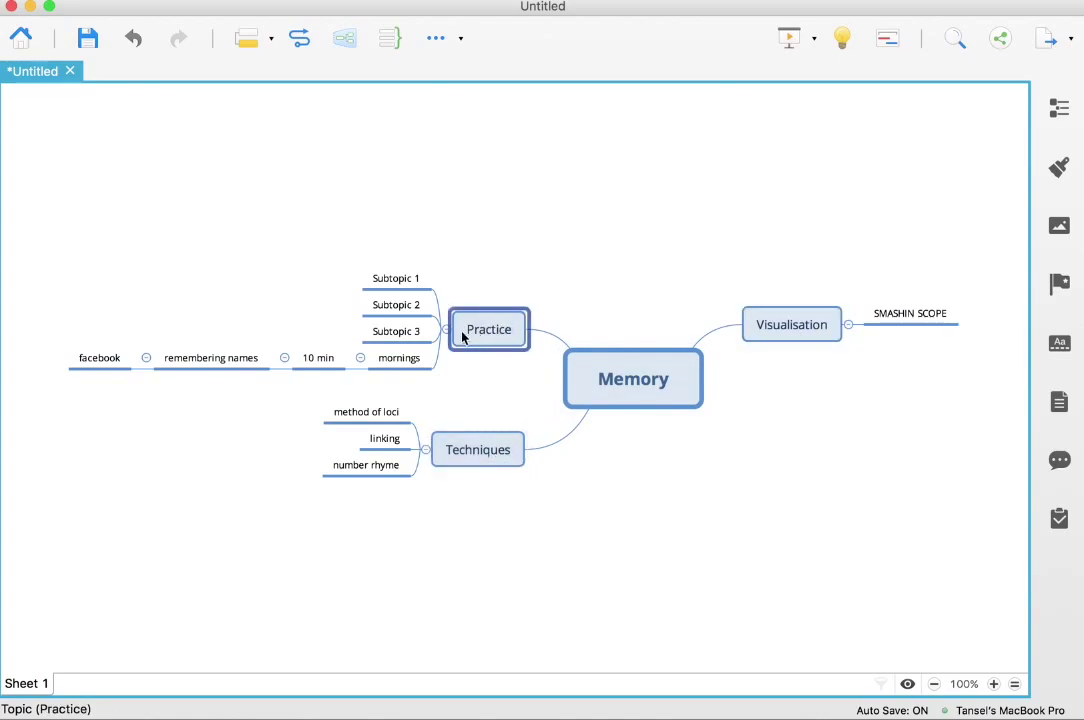